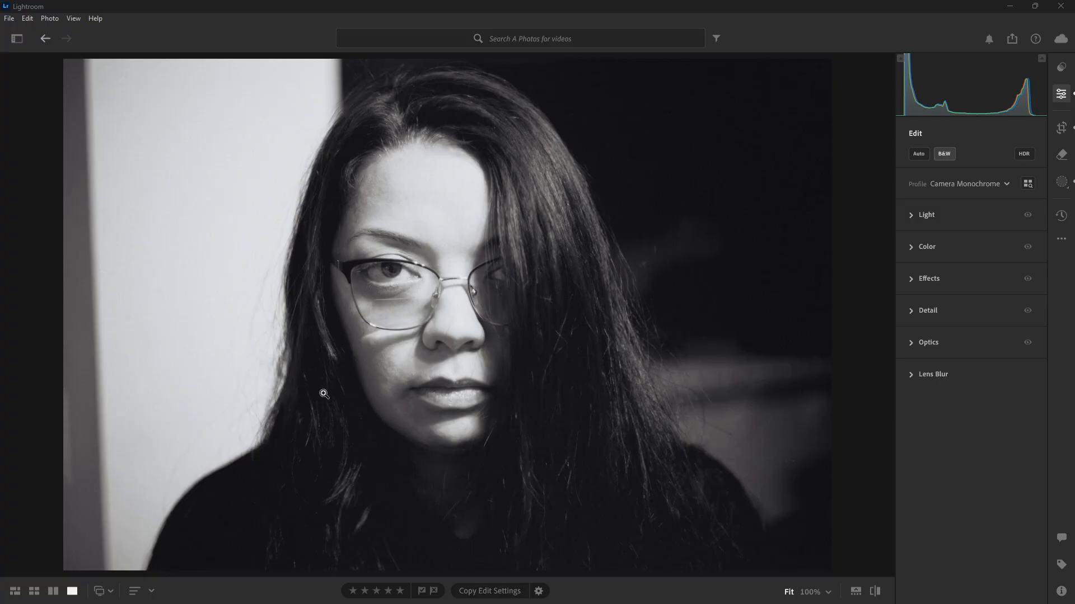
Compare the photo's Original and first edit versions, ending on first edit, and return to the editing controls
mouse_move(490, 603)
left_click(1061, 216)
left_click(918, 190)
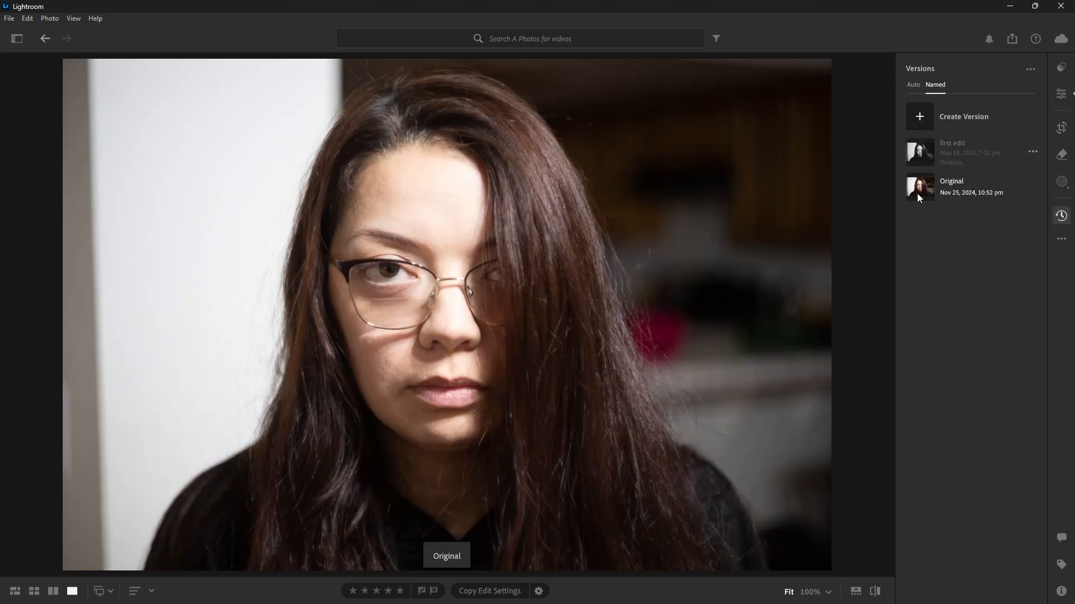
left_click(921, 156)
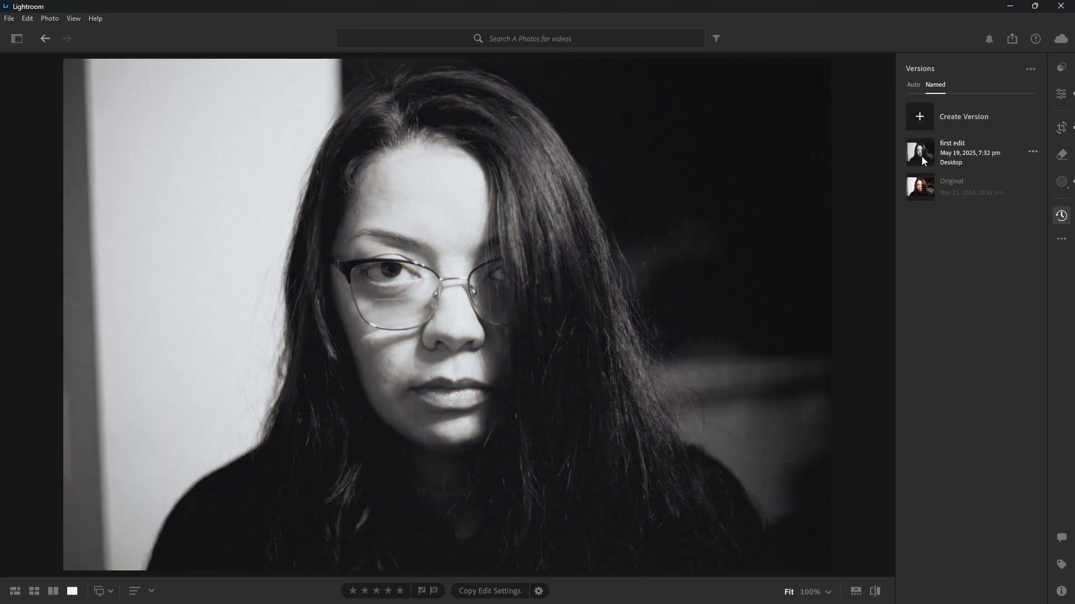
left_click(920, 188)
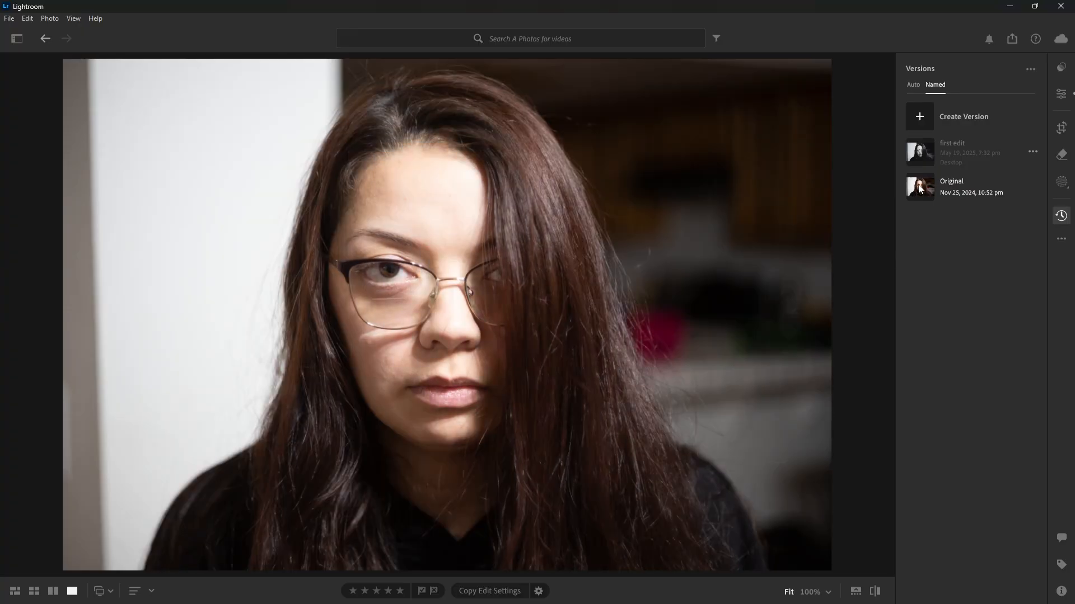
left_click(918, 163)
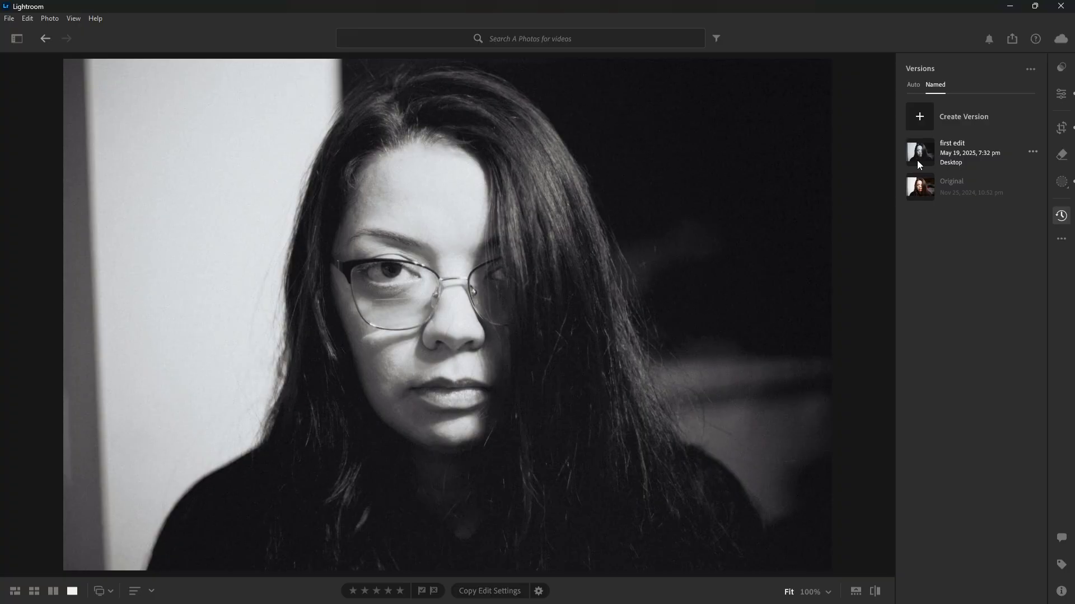
key("backslash")
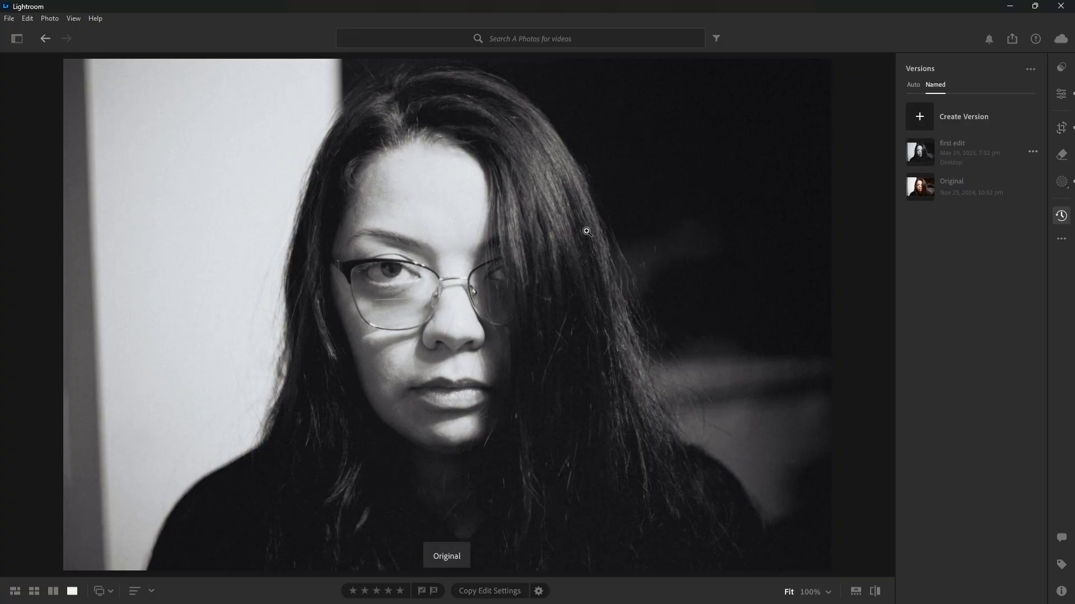
left_click(1065, 95)
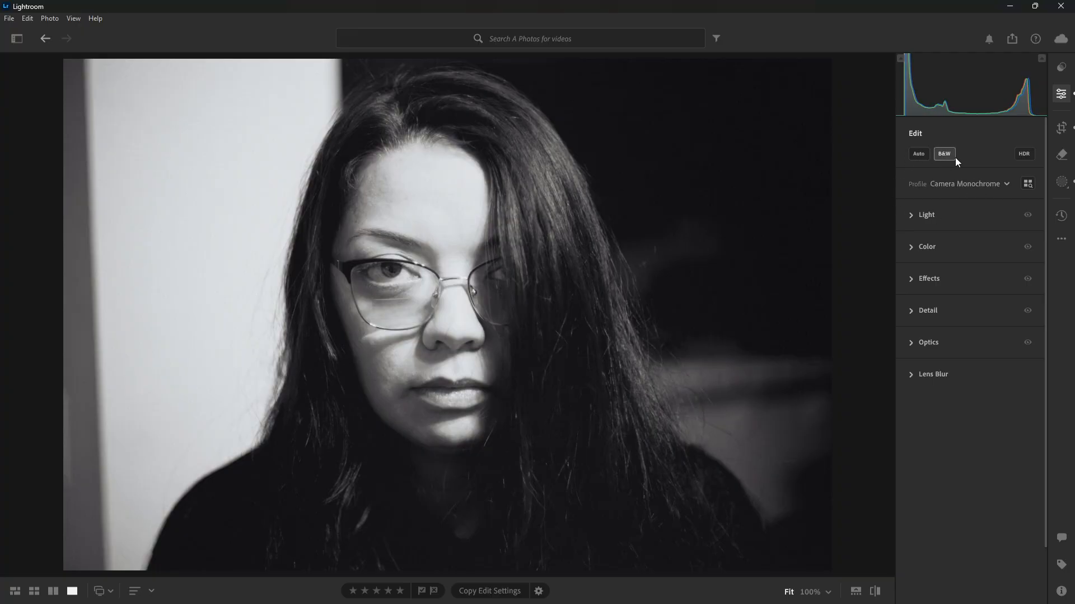
Switch the black-and-white treatment off and on again, preview the available profiles, and undo the treatment changes
left_click(952, 157)
left_click(943, 155)
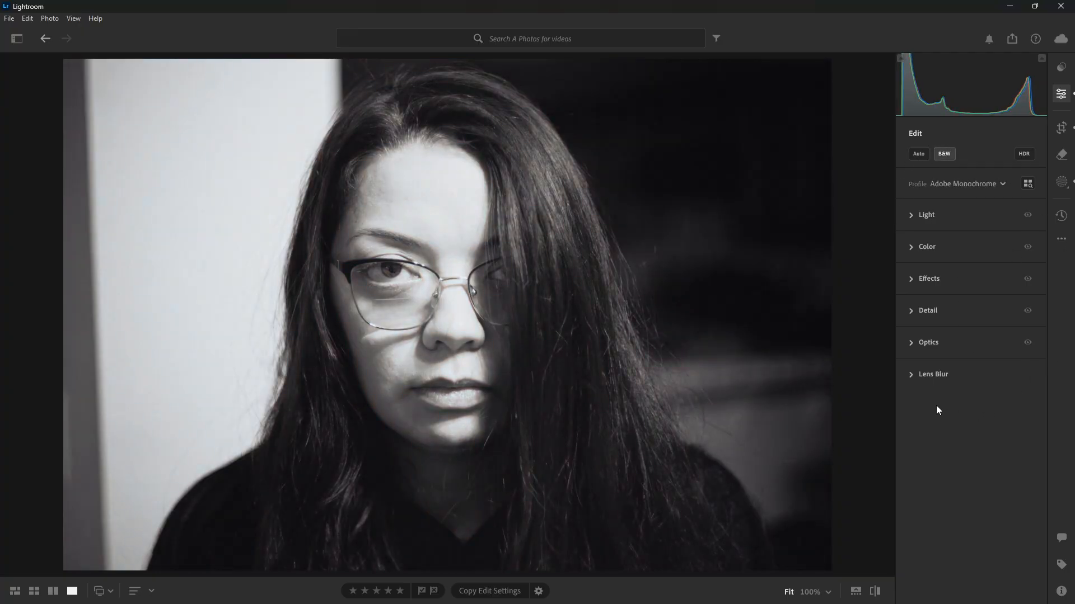
left_click(980, 184)
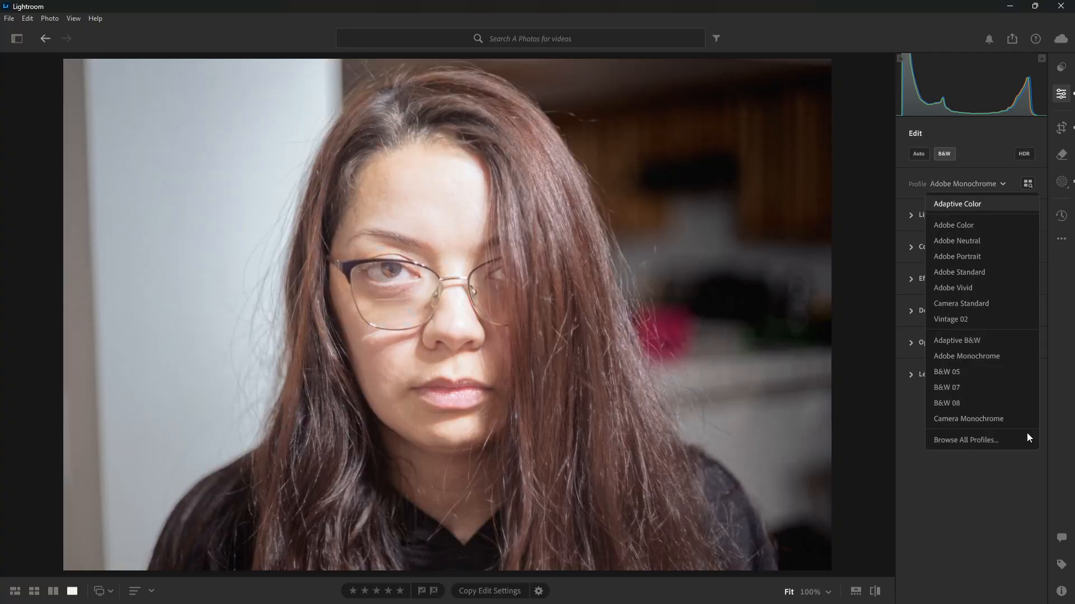
left_click(737, 517)
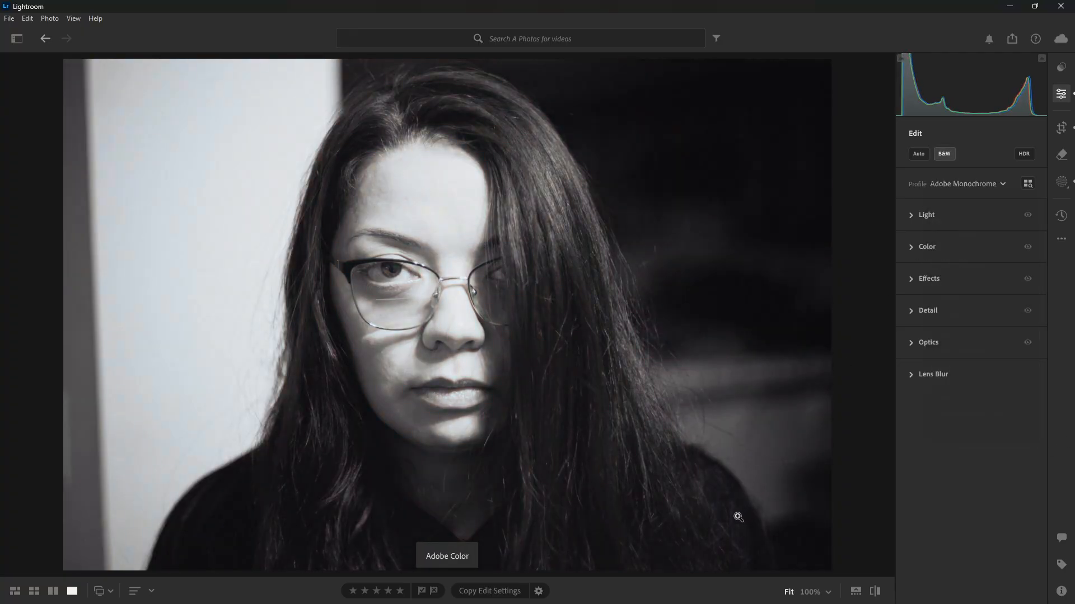
key("ctrl+z")
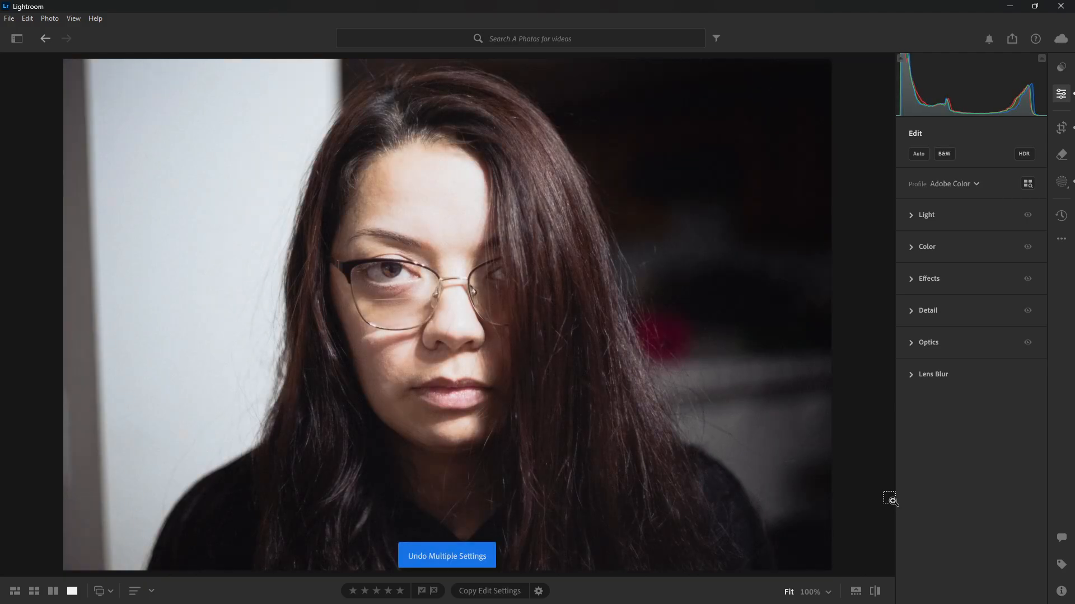
key("v")
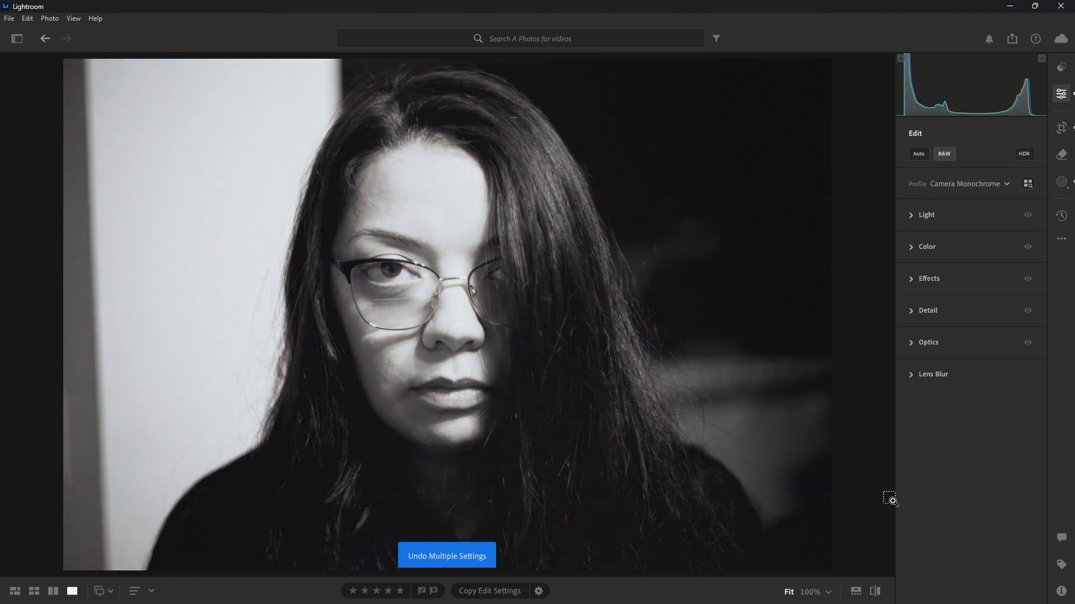
Choose the Camera Monochrome profile for the portrait and open the browser with all profiles
left_click(984, 183)
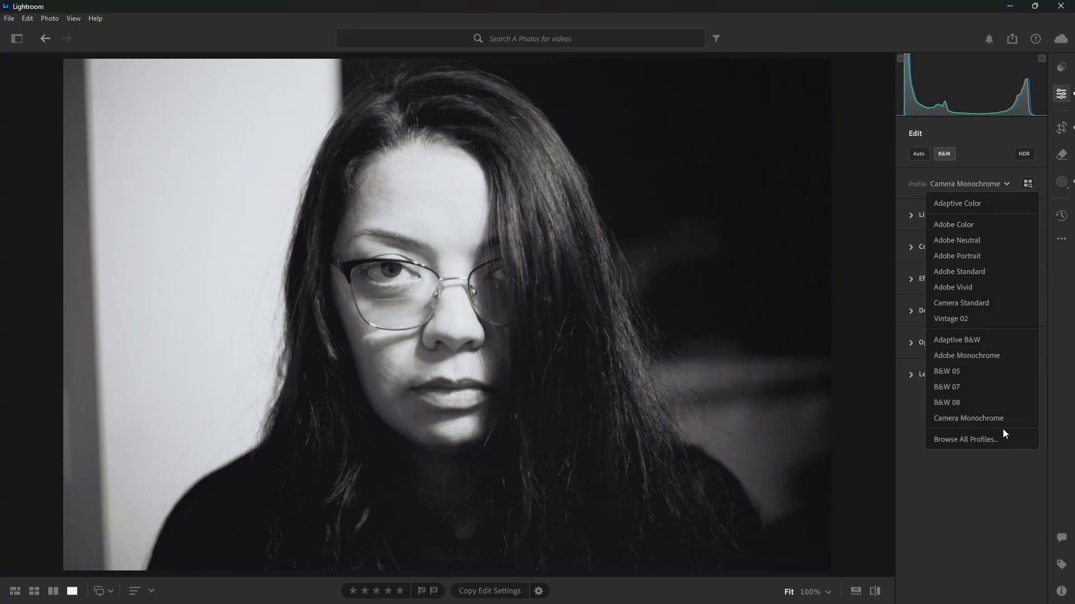
left_click(997, 421)
left_click(978, 183)
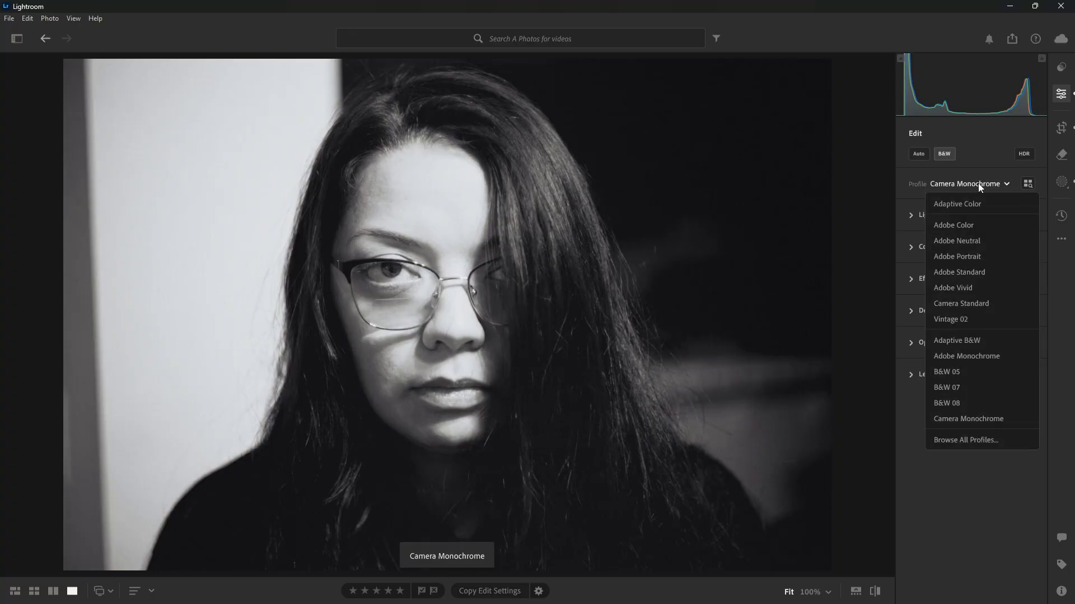
left_click(982, 437)
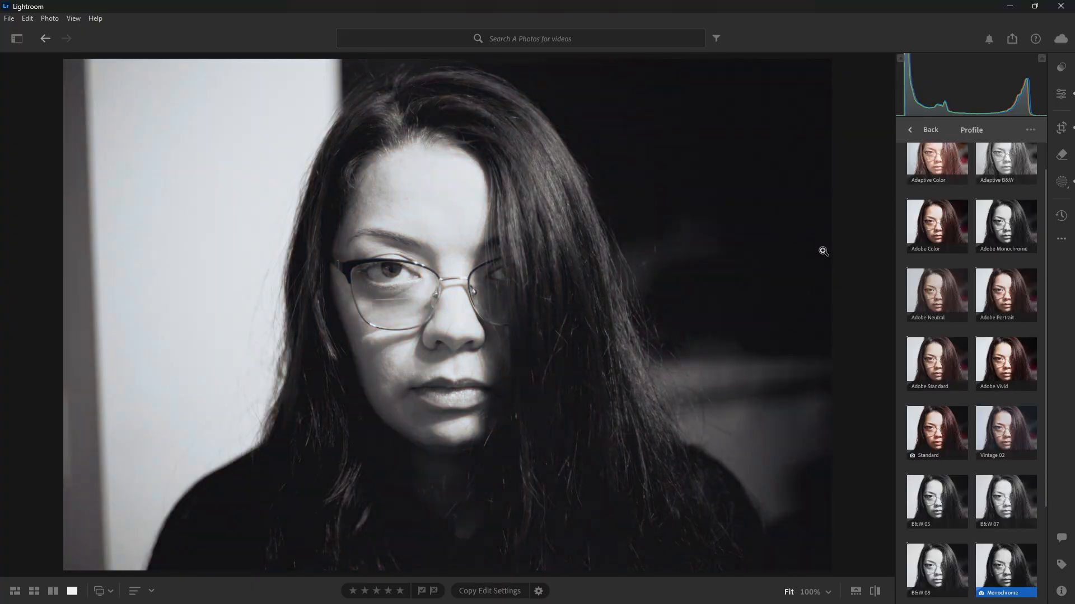
key("Right")
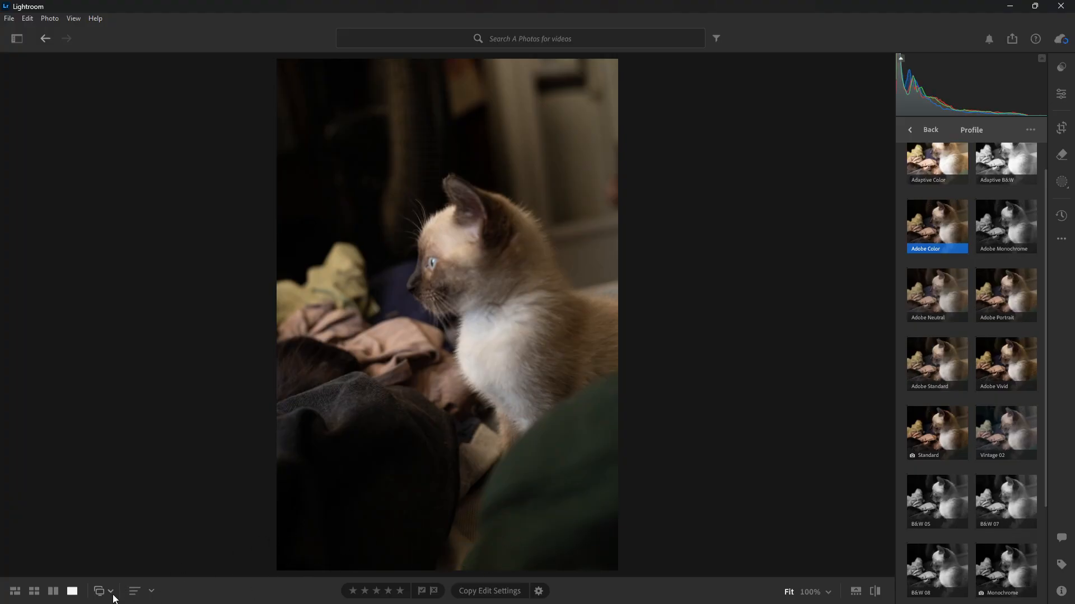
left_click(856, 591)
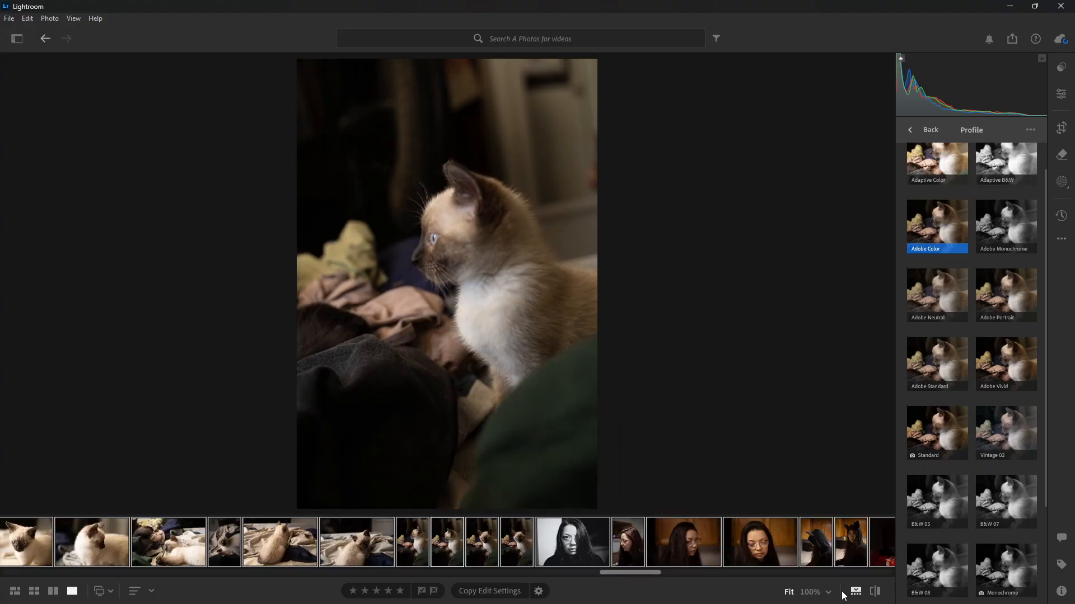
left_click(552, 543)
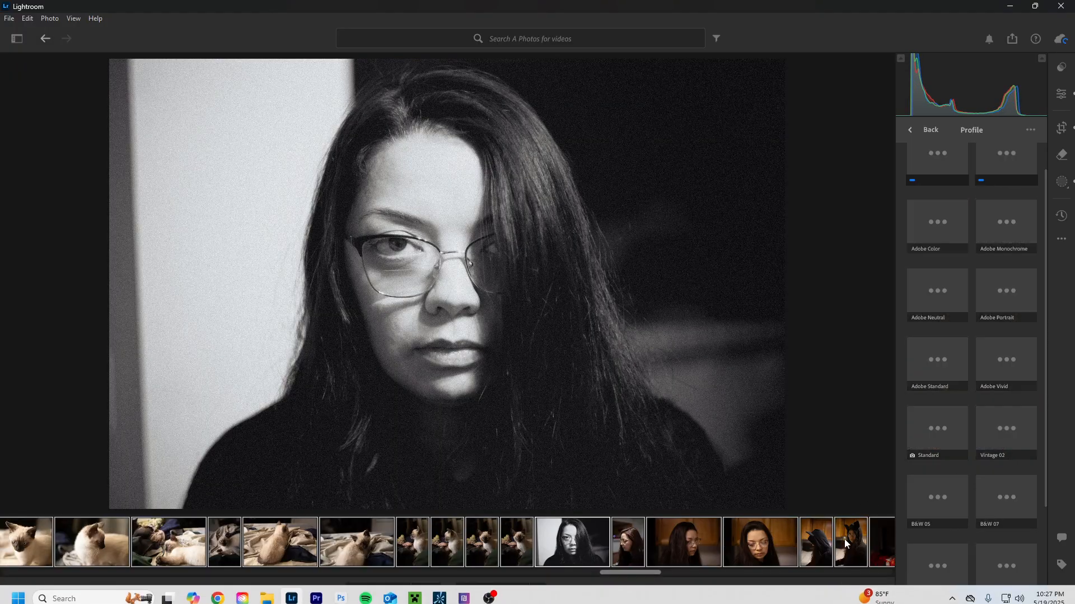
left_click(857, 592)
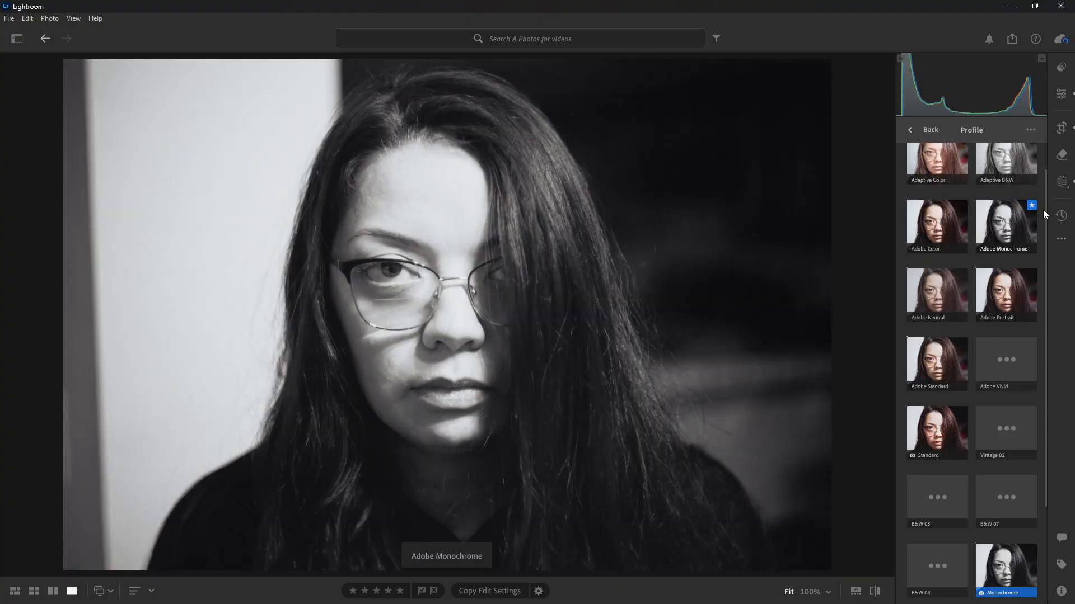
Collapse the Favorites profile group and examine the profiles in the Adobe Raw group
scroll(1045, 241, "up", 2)
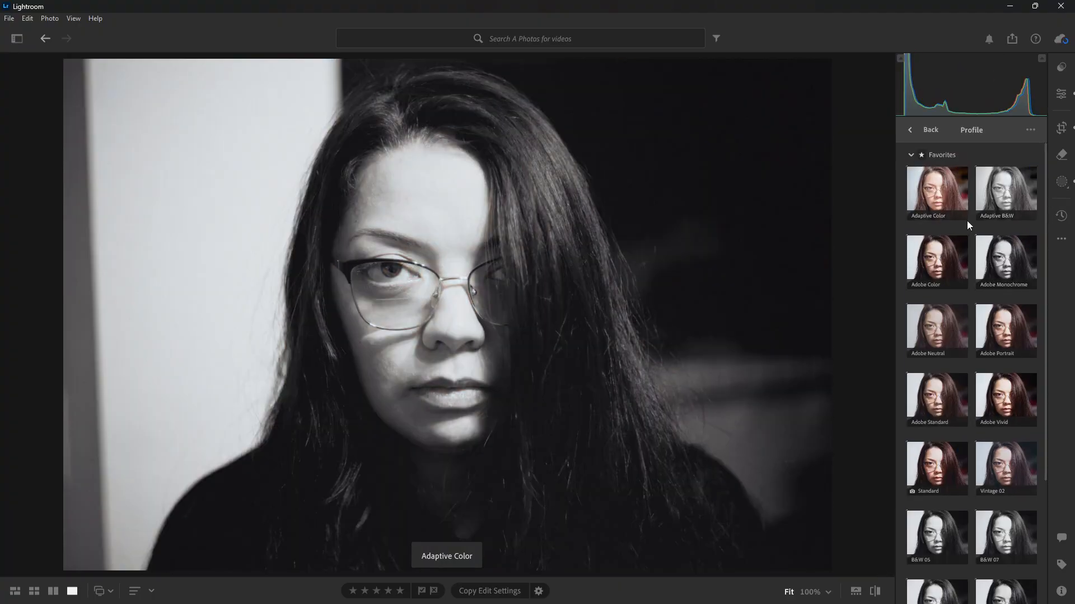
left_click(909, 153)
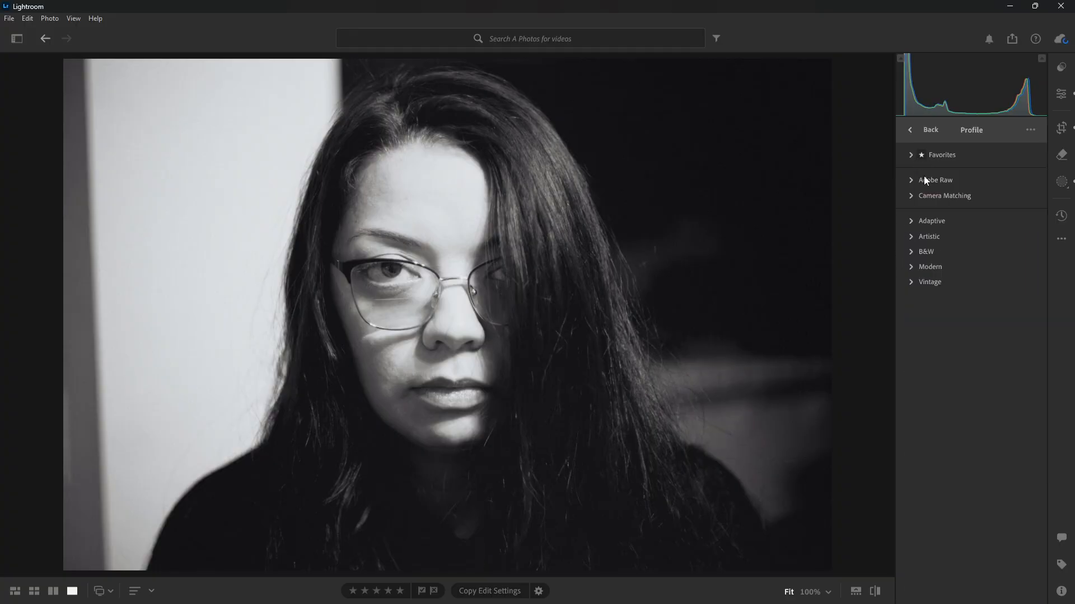
left_click(910, 180)
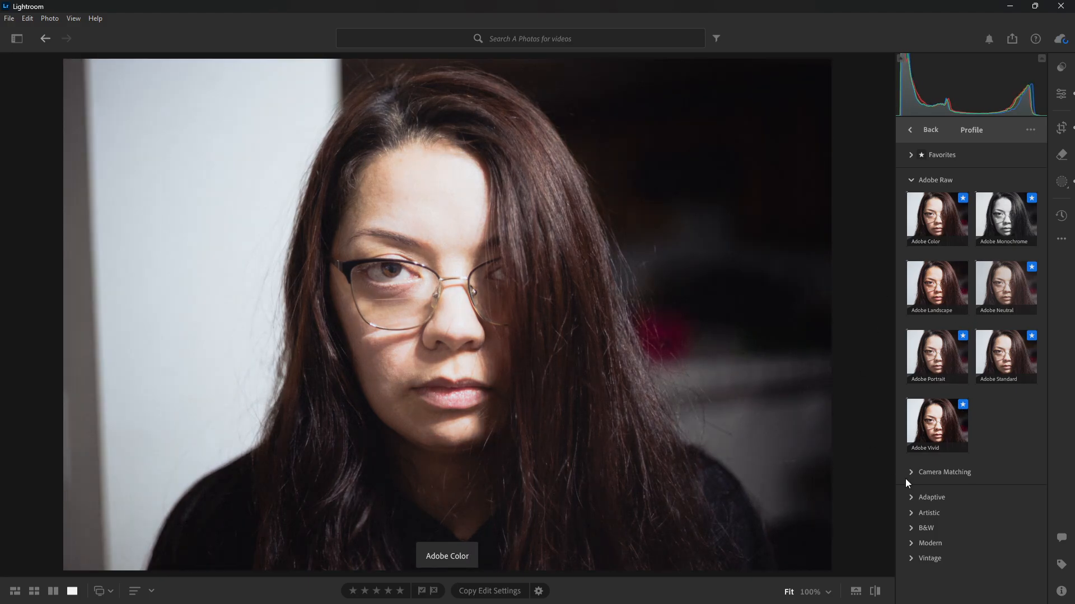
left_click(1002, 235)
left_click(913, 182)
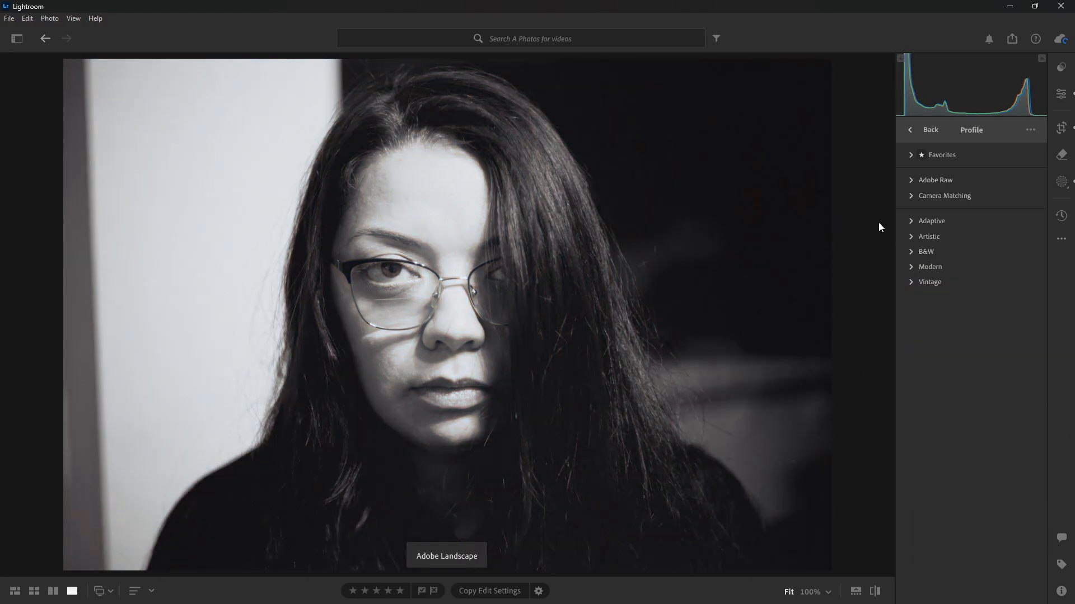
Add the Neutral profile from the Camera Matching group to the favorites and leave the profile browser
left_click(911, 200)
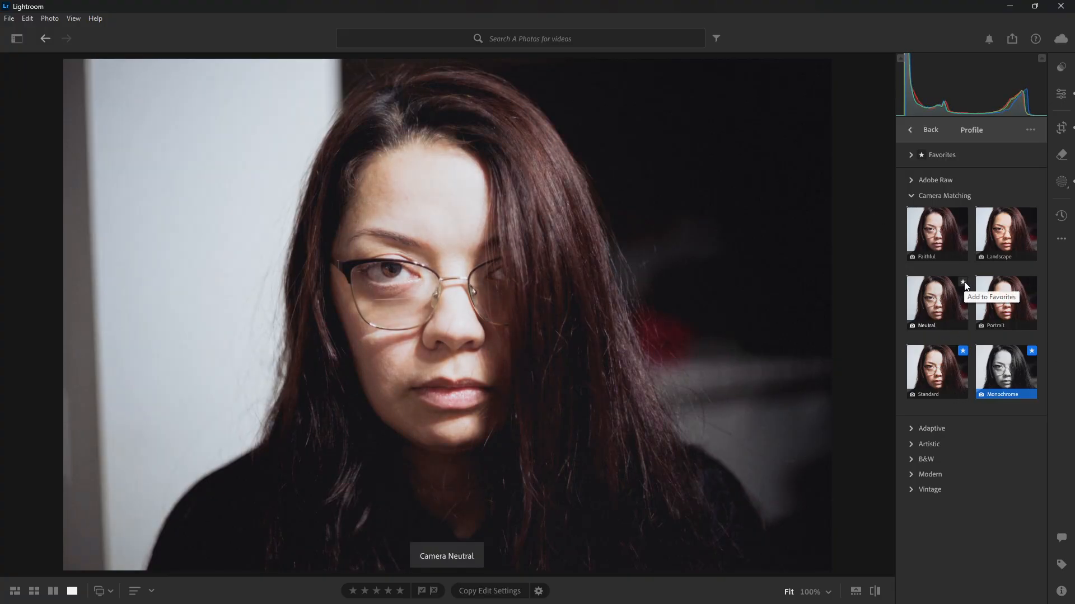
left_click(963, 283)
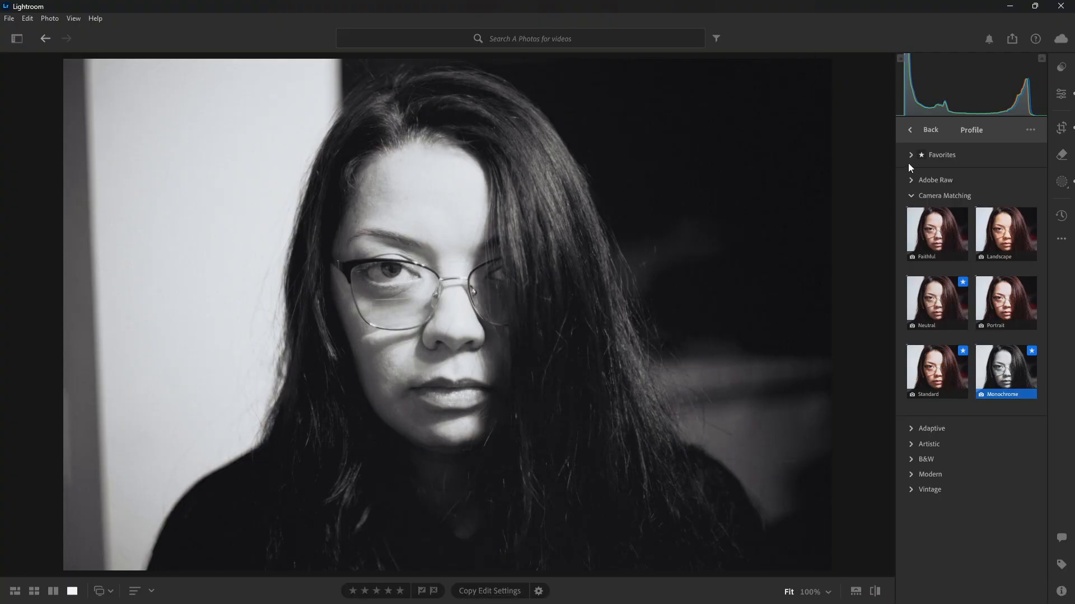
left_click(910, 131)
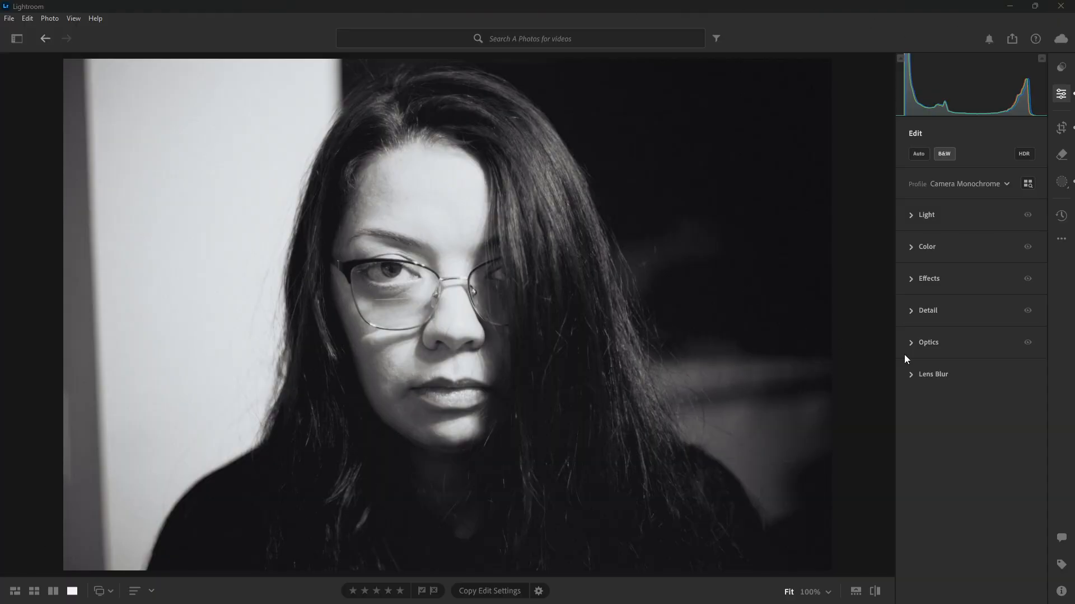
Expand the Light adjustments and compare the portrait with them repeatedly hidden and shown
left_click(910, 215)
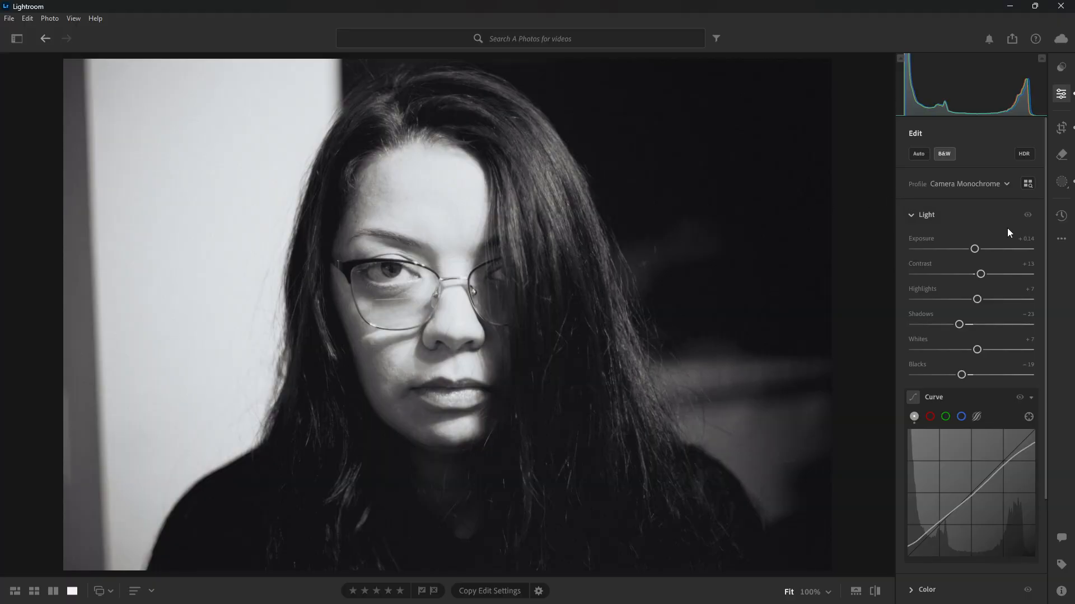
left_click(1027, 220)
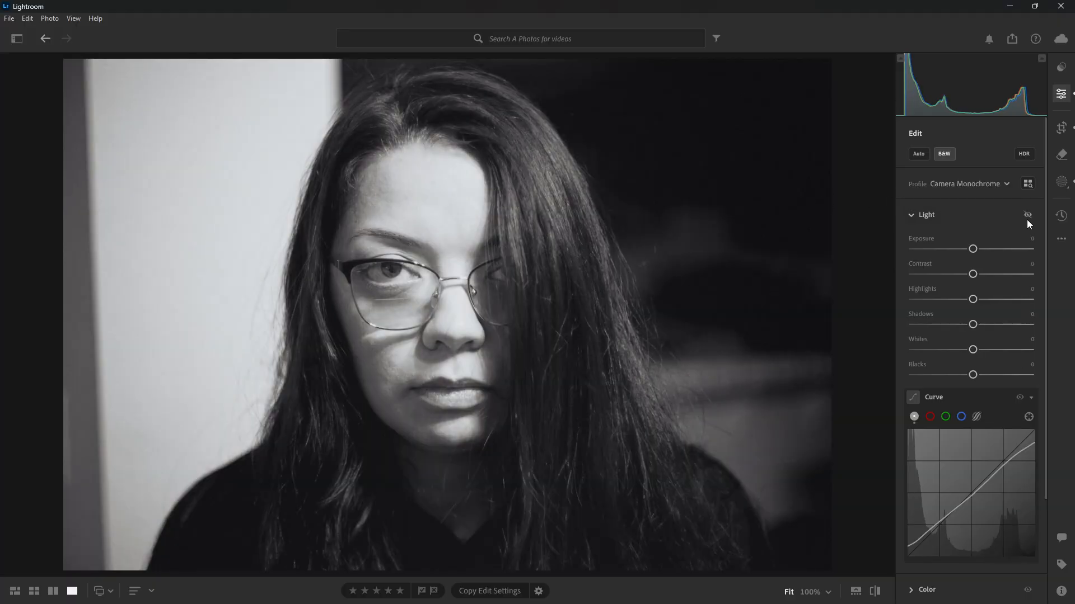
left_click(1026, 219)
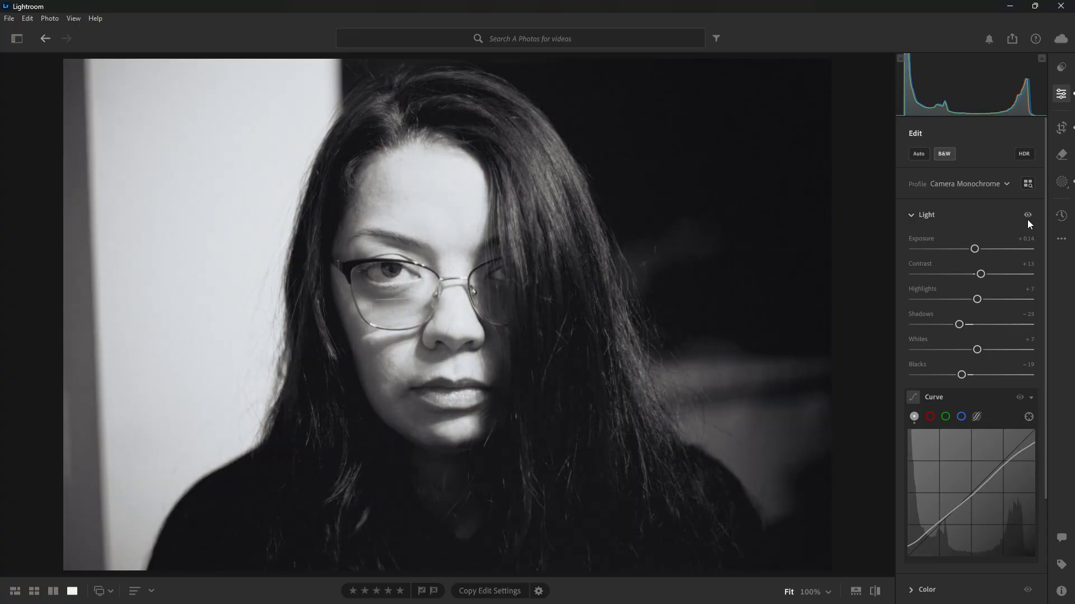
left_click(1026, 219)
left_click(1026, 220)
left_click(1027, 219)
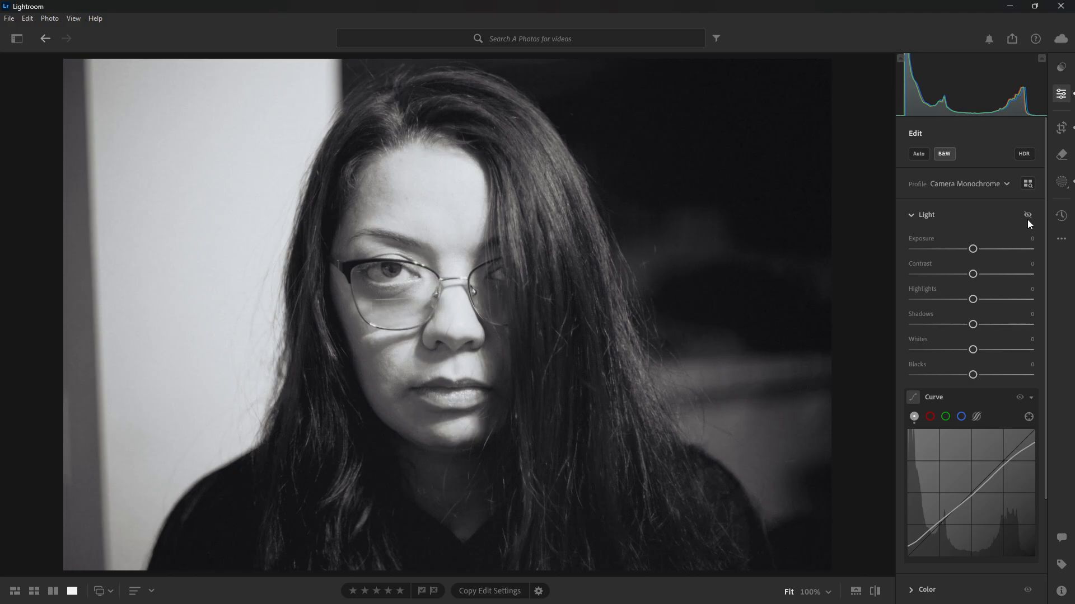
left_click(1027, 219)
left_click(1026, 219)
left_click(1026, 219)
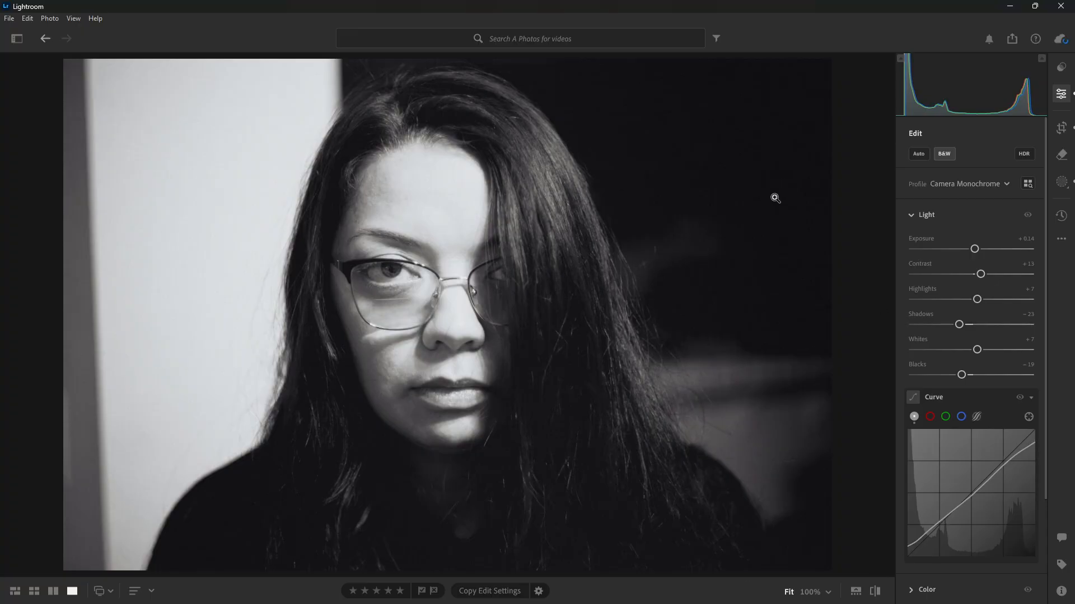
Examine the points of the tone curve and compare the portrait with the curve repeatedly hidden and shown
scroll(948, 388, "down", 1)
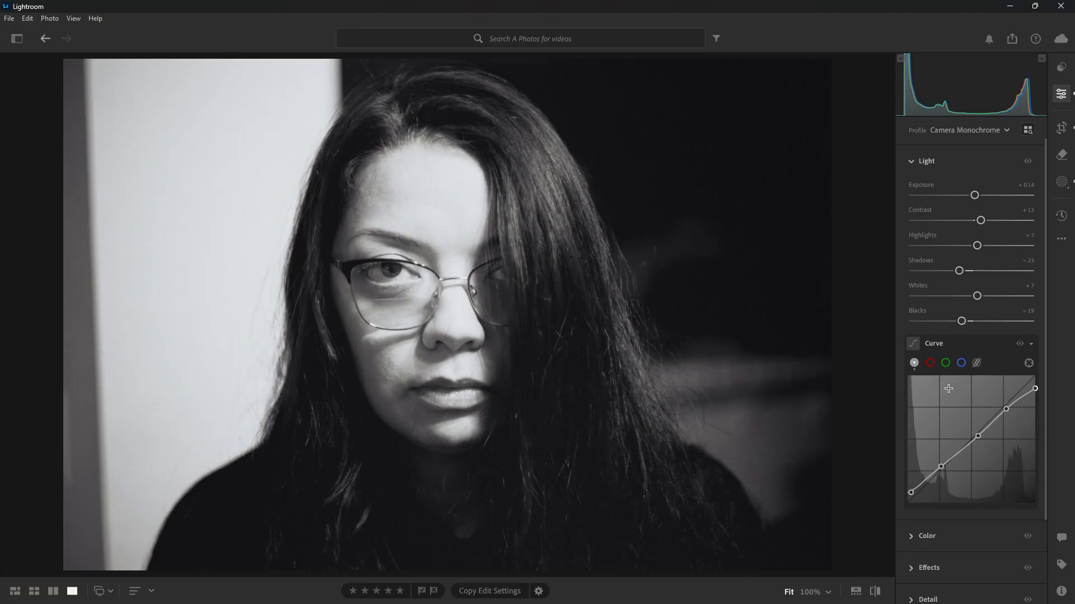
scroll(948, 388, "down", 1)
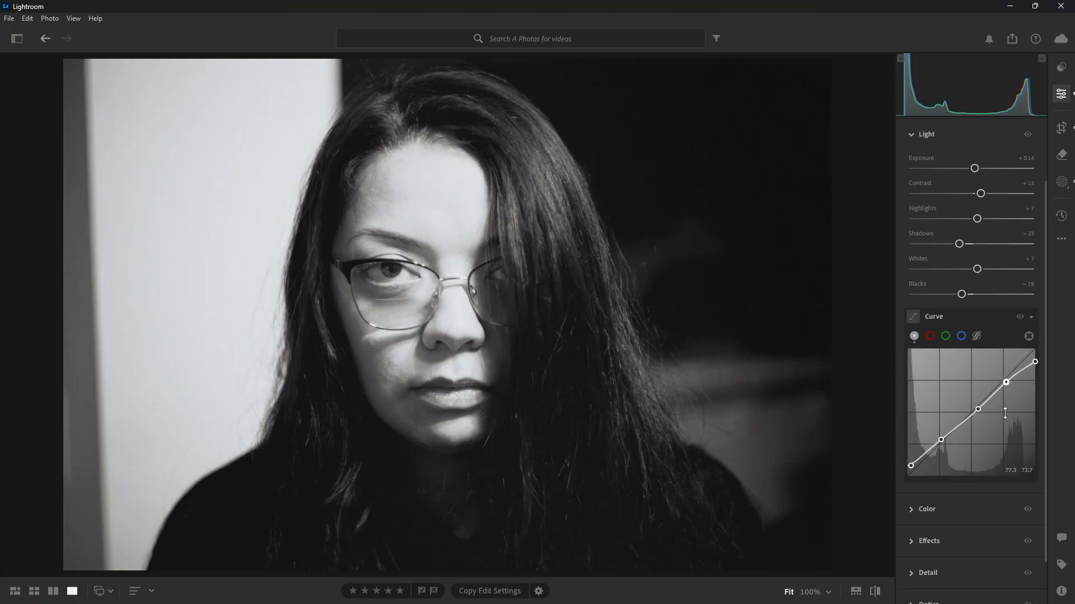
left_click(911, 466)
left_click(1019, 317)
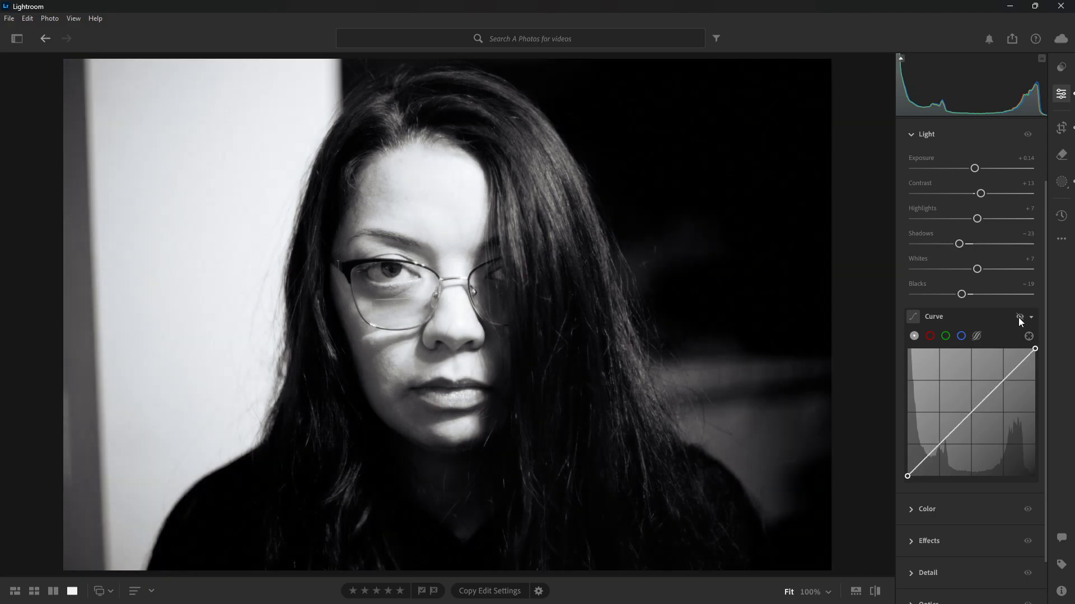
left_click(1018, 317)
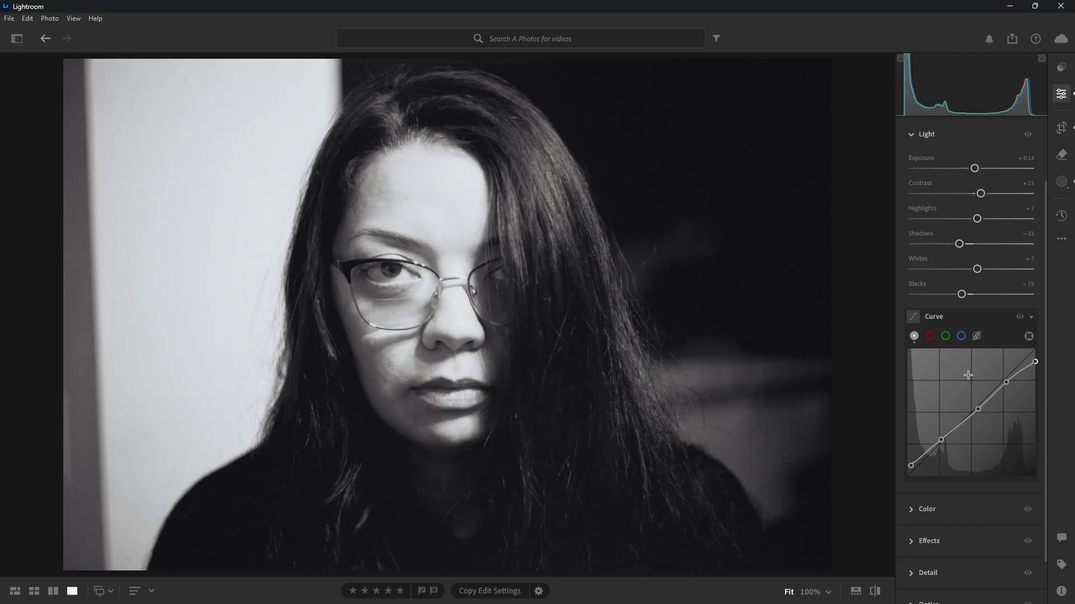
left_click(1016, 321)
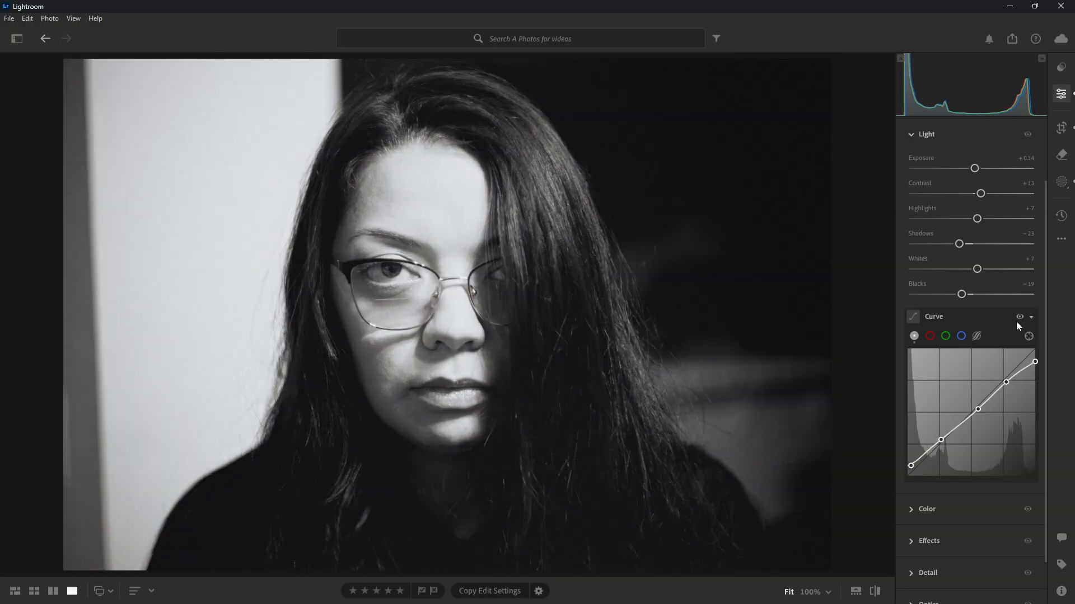
left_click(1016, 322)
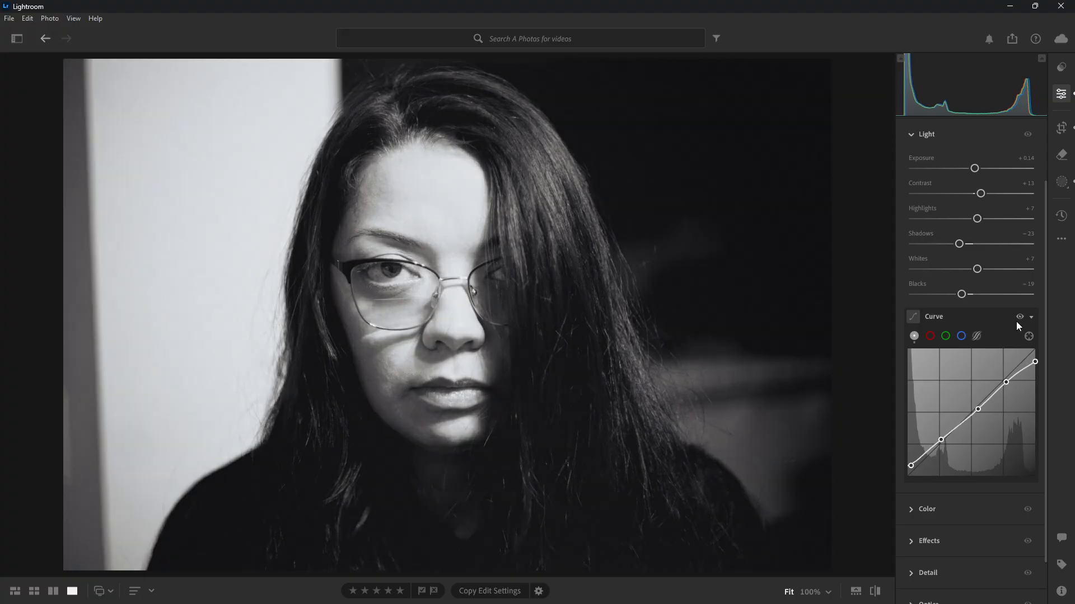
left_click(1015, 322)
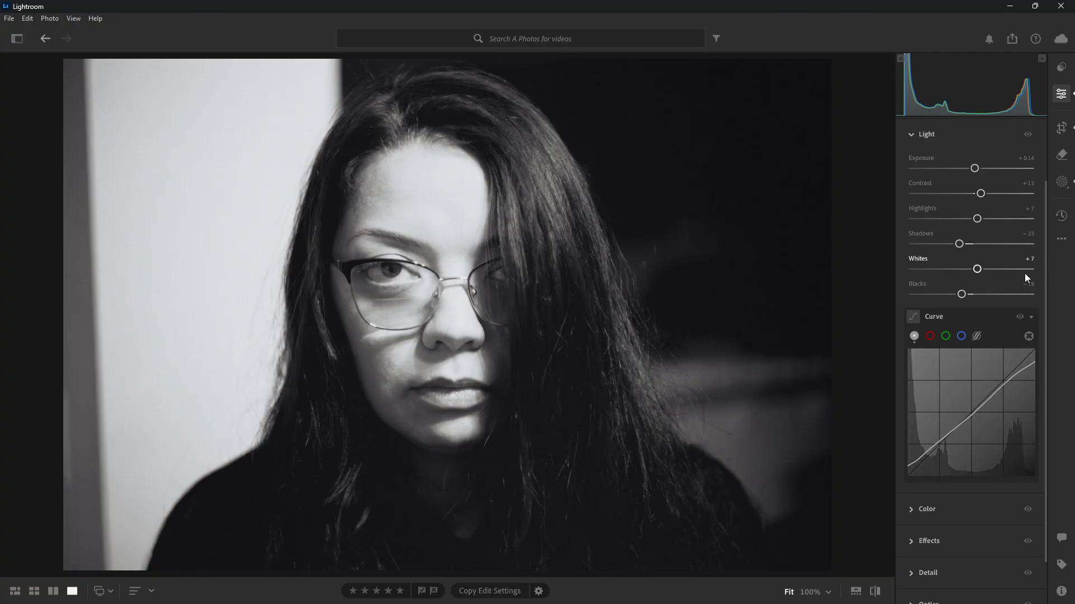
Collapse the Light adjustments and expand the Color adjustments
scroll(1023, 275, "down", 1)
scroll(962, 297, "up", 3)
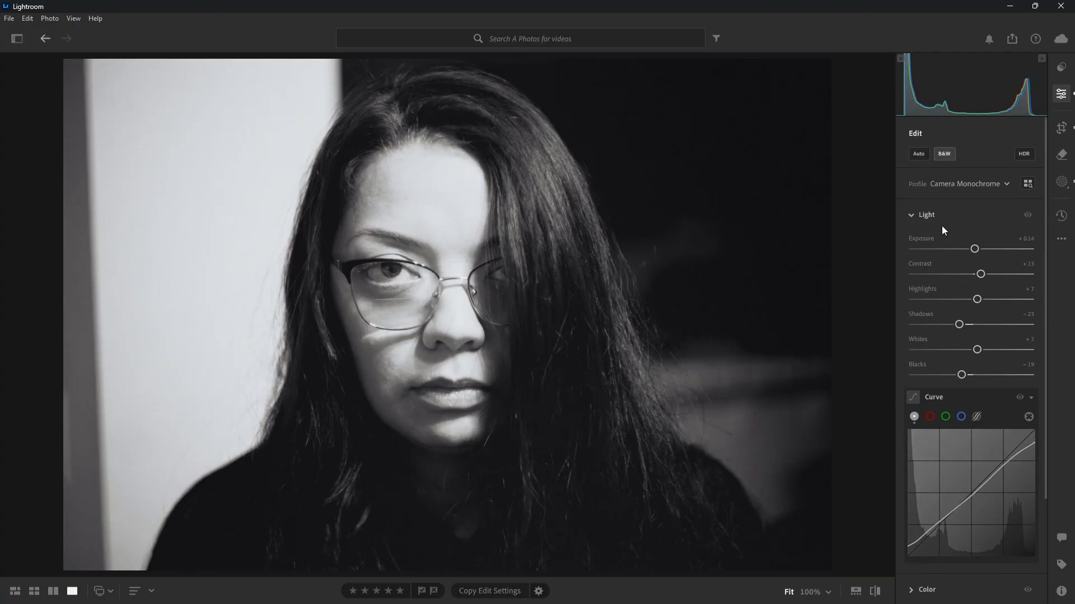
left_click(916, 220)
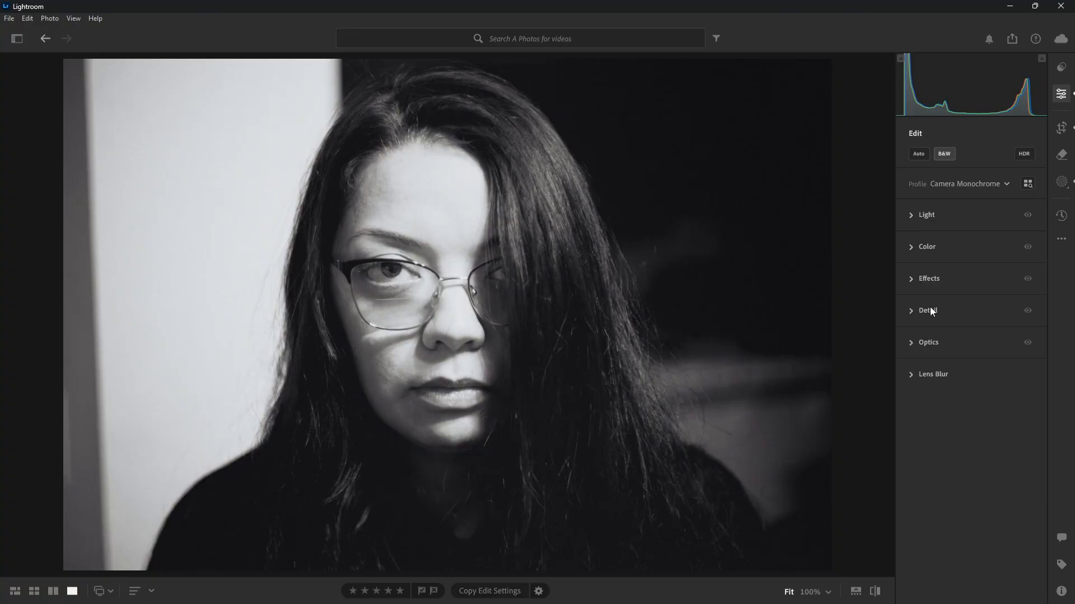
left_click(917, 246)
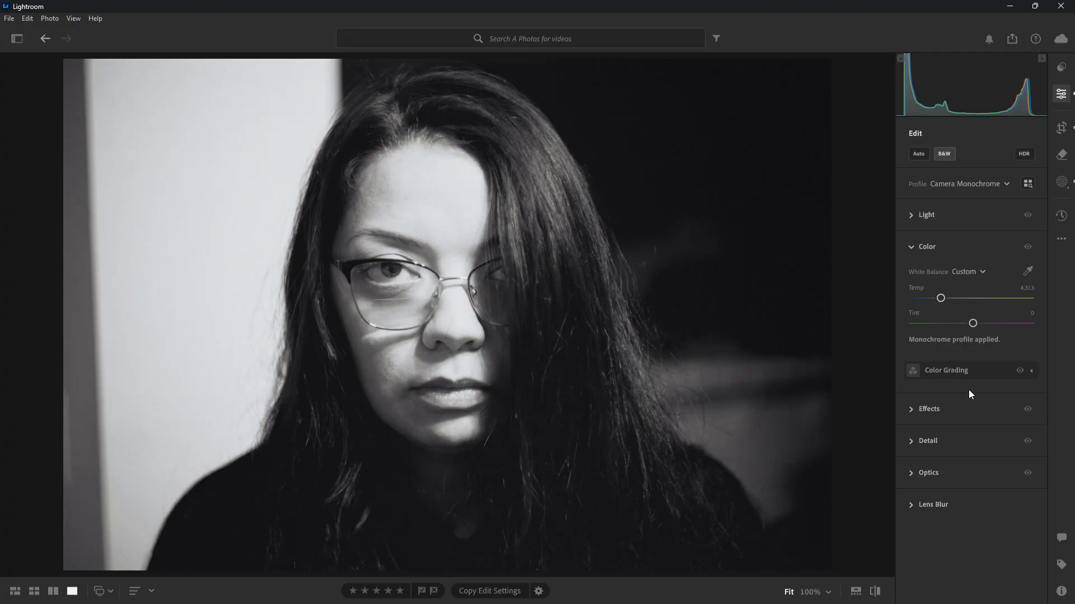
Expand Color Grading with its Shadows wheel and compare the portrait with the grading repeatedly hidden and shown
left_click(1031, 371)
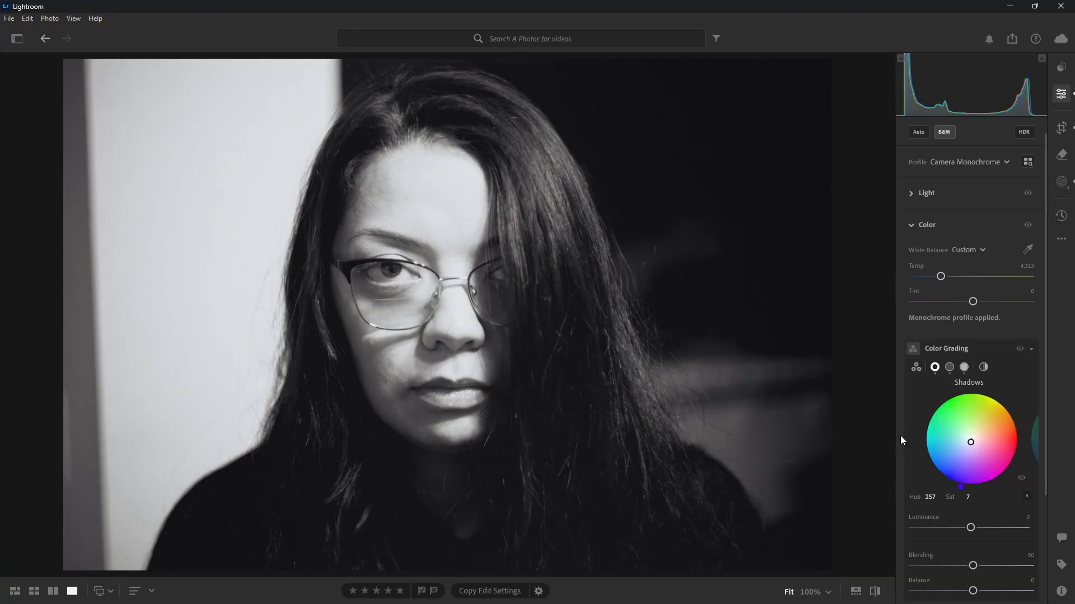
scroll(912, 398, "down", 2)
scroll(912, 398, "down", 1)
left_click(1020, 295)
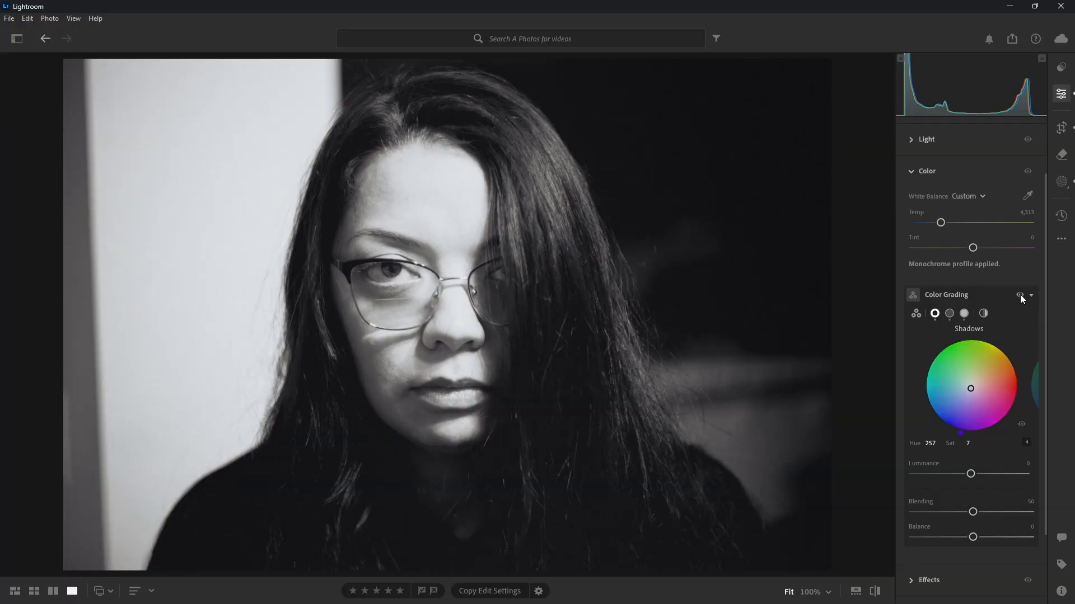
left_click(1020, 294)
left_click(1020, 295)
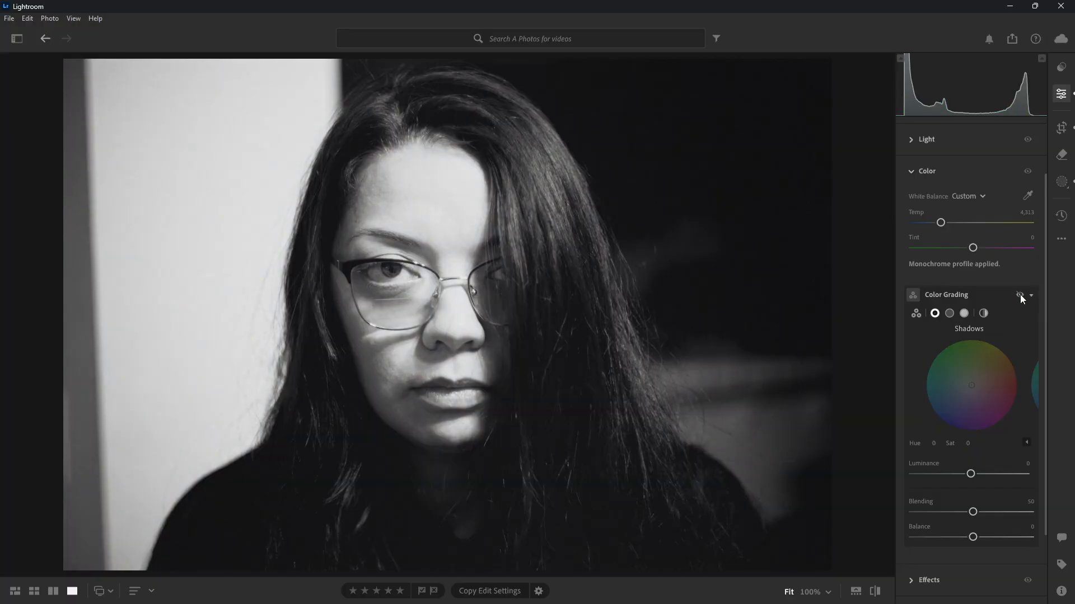
left_click(1019, 294)
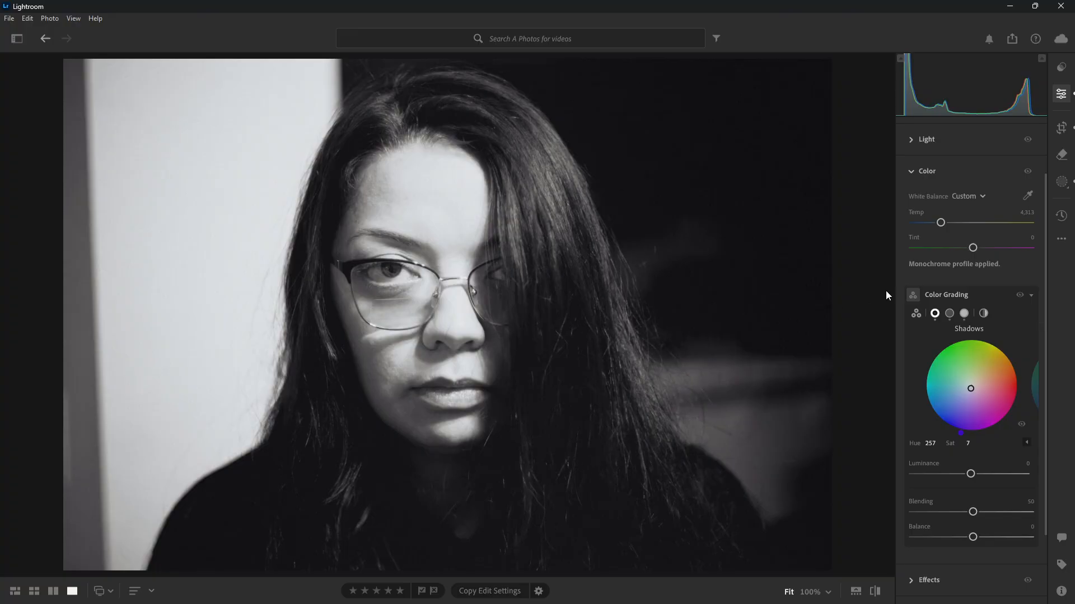
left_click(1021, 295)
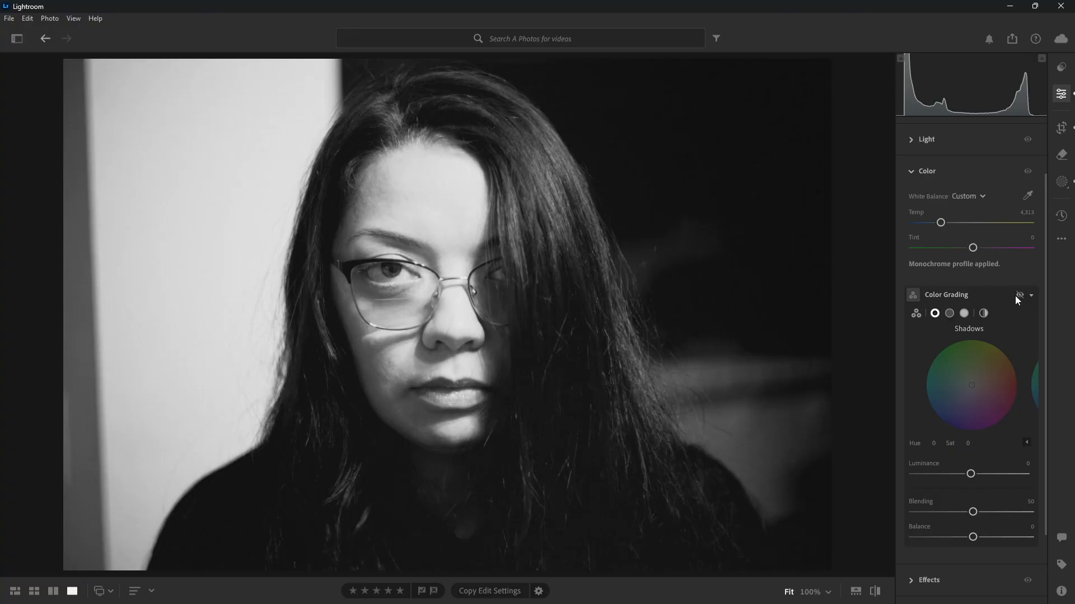
left_click(1017, 298)
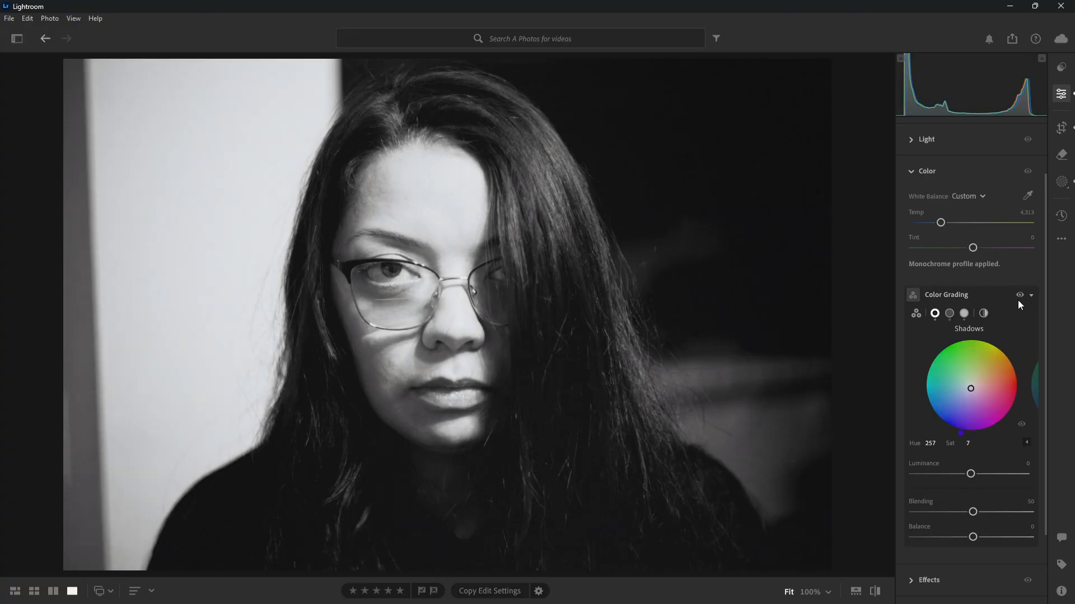
left_click(1019, 300)
left_click(1016, 300)
Show the Midtones grading wheel and compare the portrait with the color grading repeatedly hidden and shown
left_click(950, 313)
left_click(1015, 300)
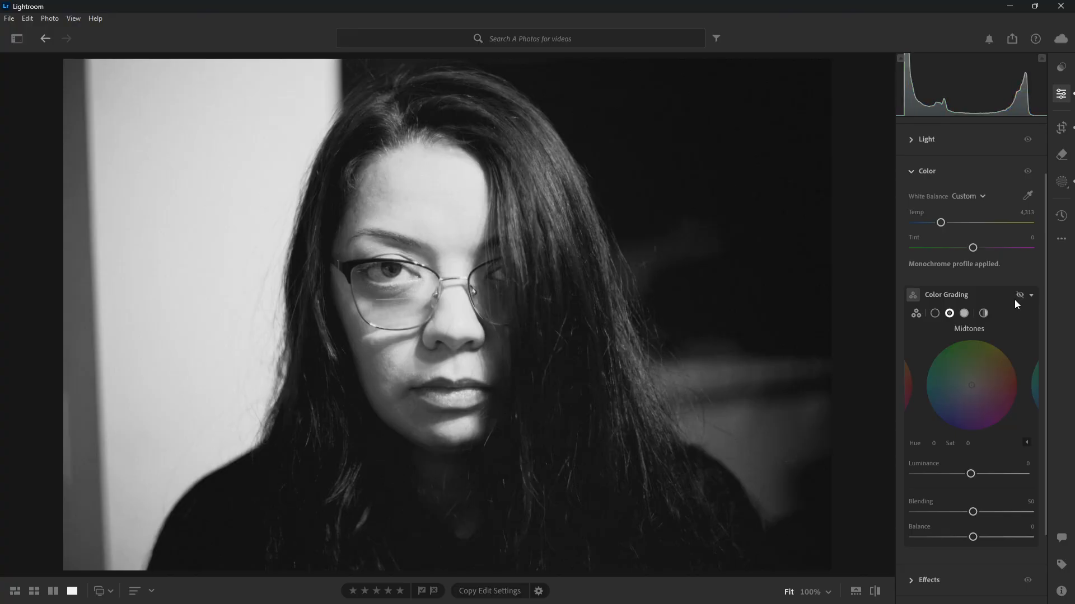
left_click(1015, 301)
left_click(1016, 300)
left_click(1014, 300)
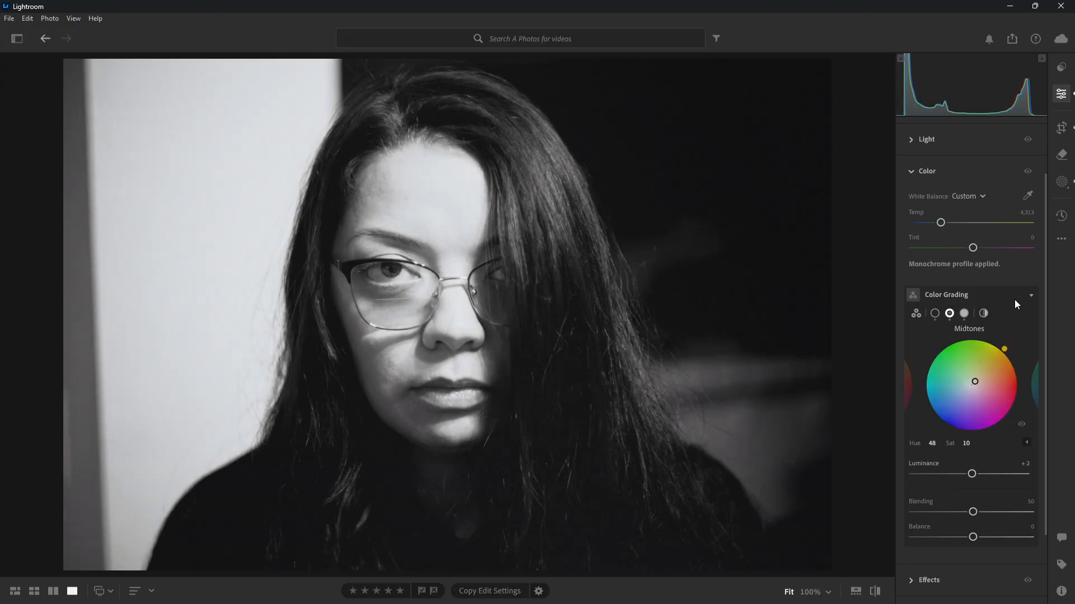
left_click(1014, 300)
left_click(1014, 300)
Show the Highlights grading wheel and compare the portrait with the color grading hidden and shown
left_click(964, 314)
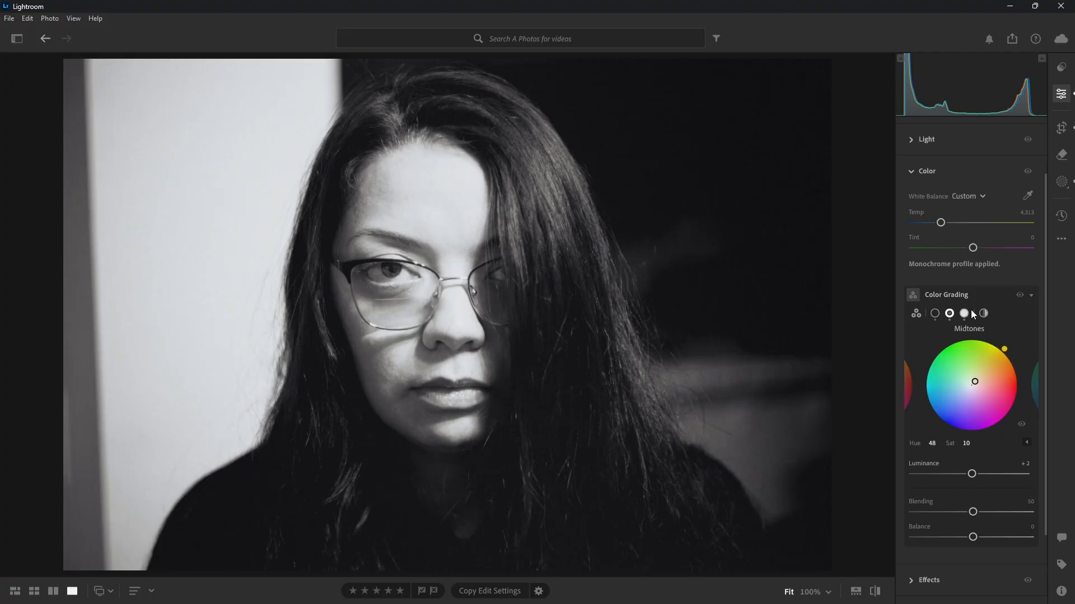
left_click(1020, 294)
left_click(1020, 295)
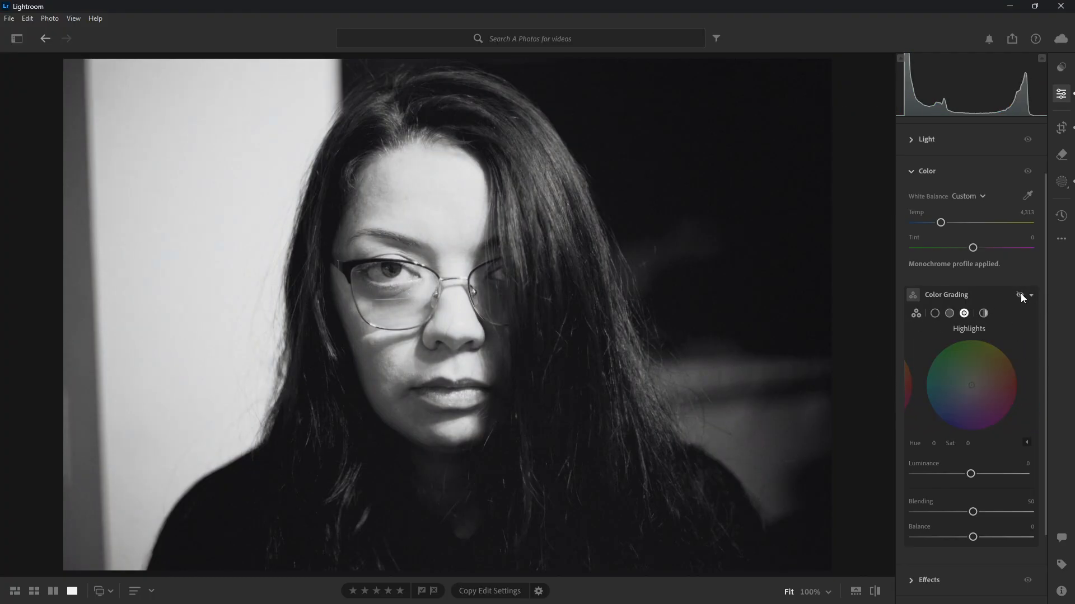
left_click(1020, 294)
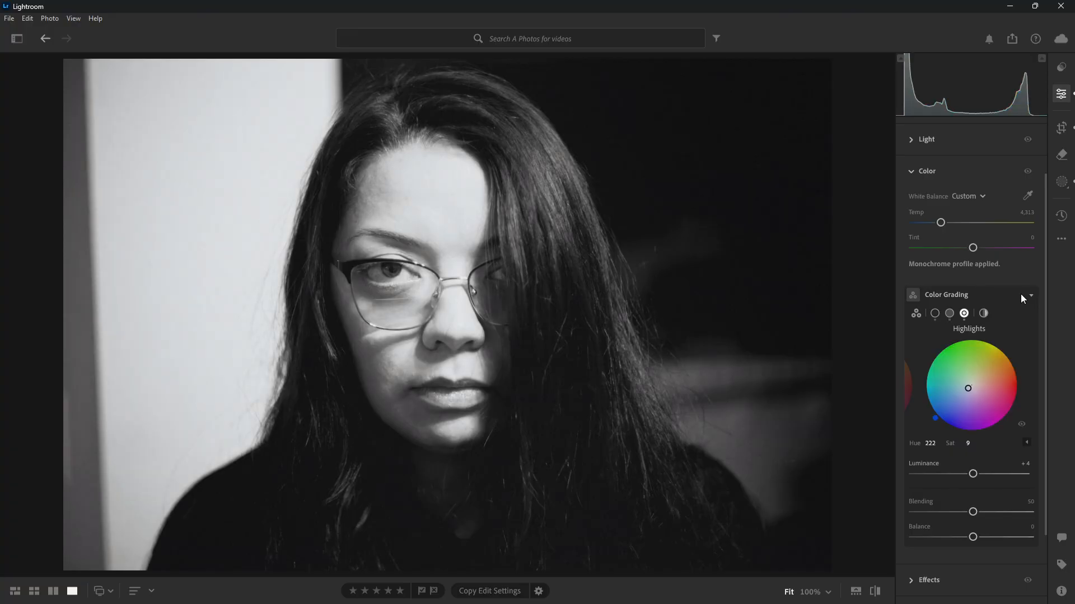
left_click(1020, 294)
left_click(1028, 297)
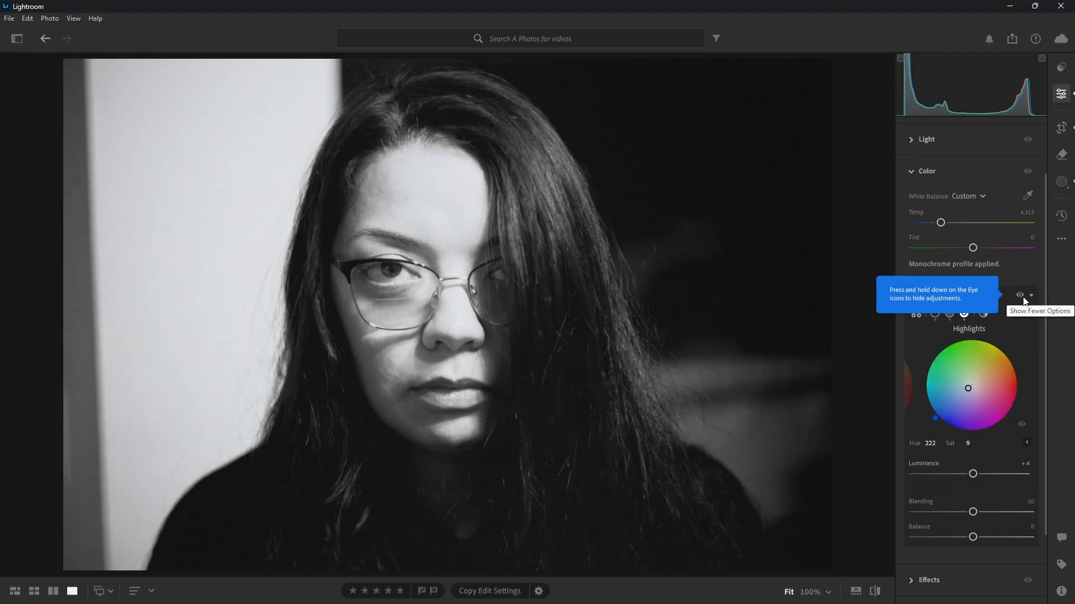
Collapse Color Grading and the Color adjustments, and expand the Effects adjustments
left_click(1031, 295)
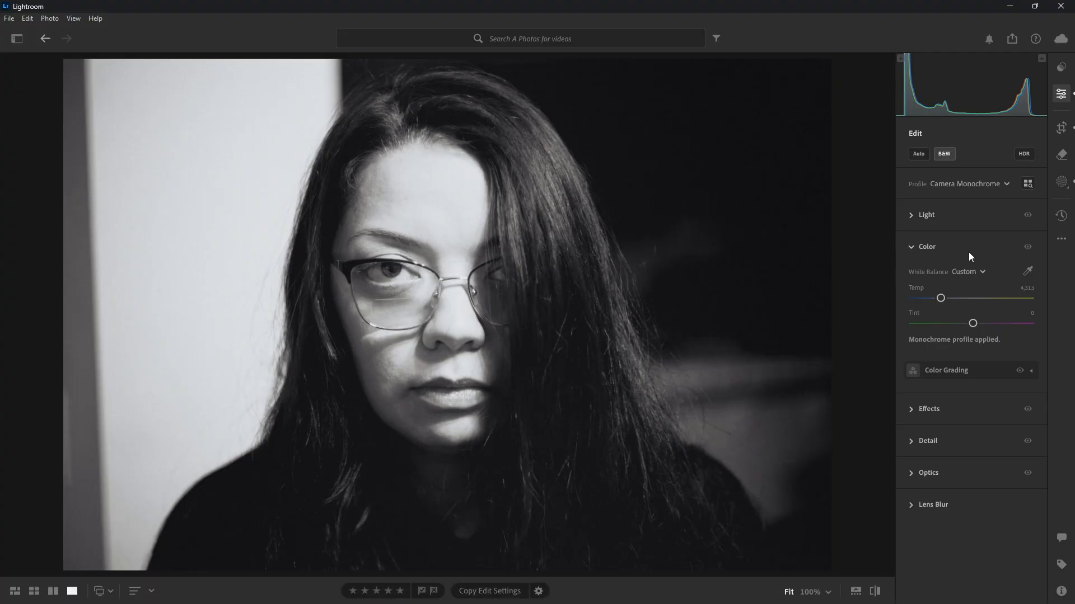
left_click(912, 250)
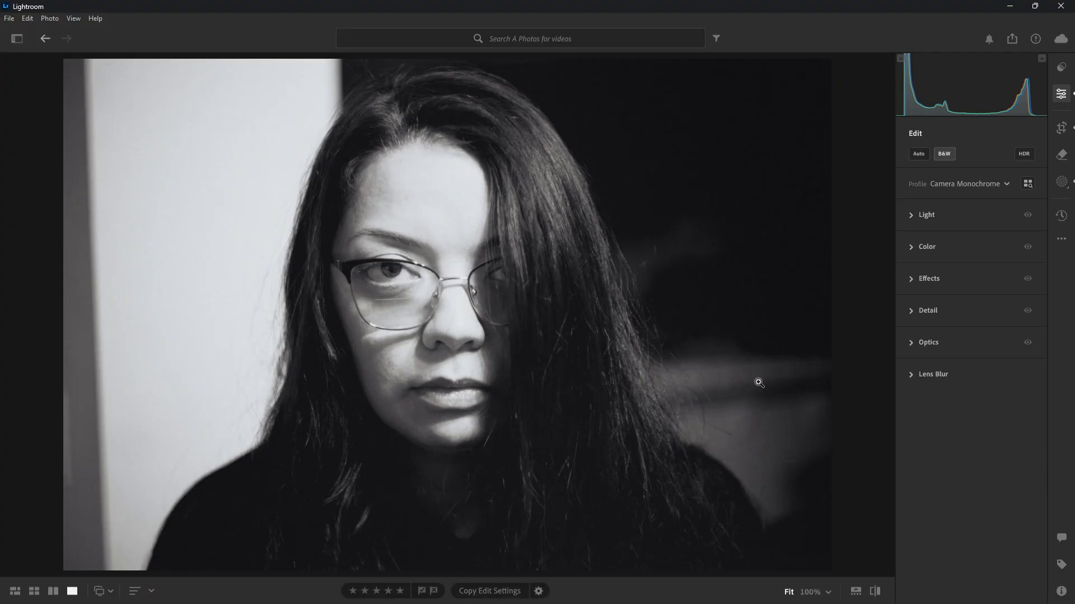
left_click(911, 282)
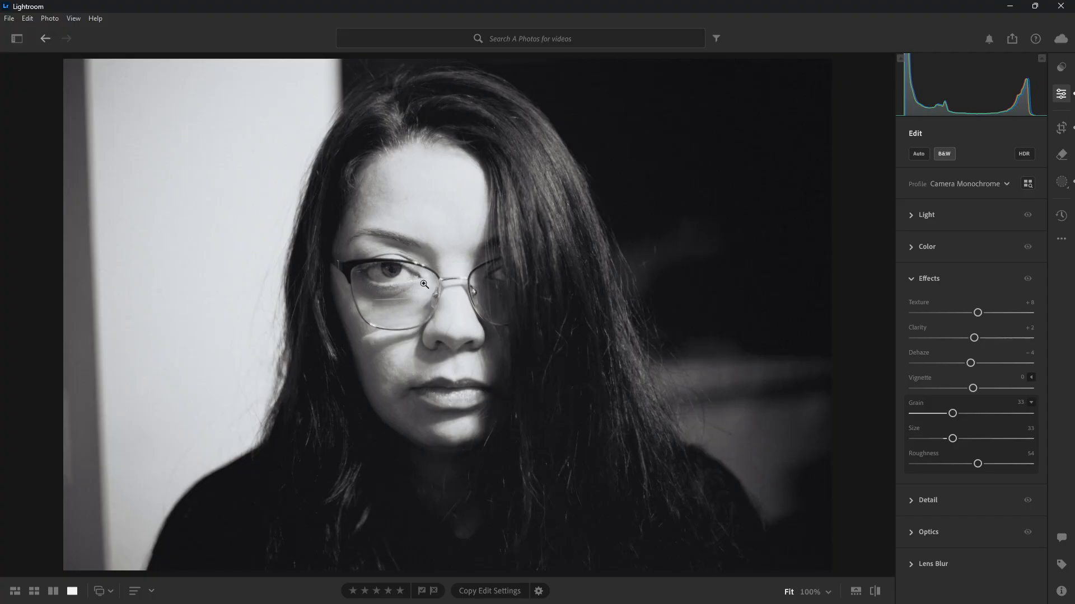
Inspect the film grain at 100% across the glasses, face and dark hair, and return to the full portrait
left_click(402, 326)
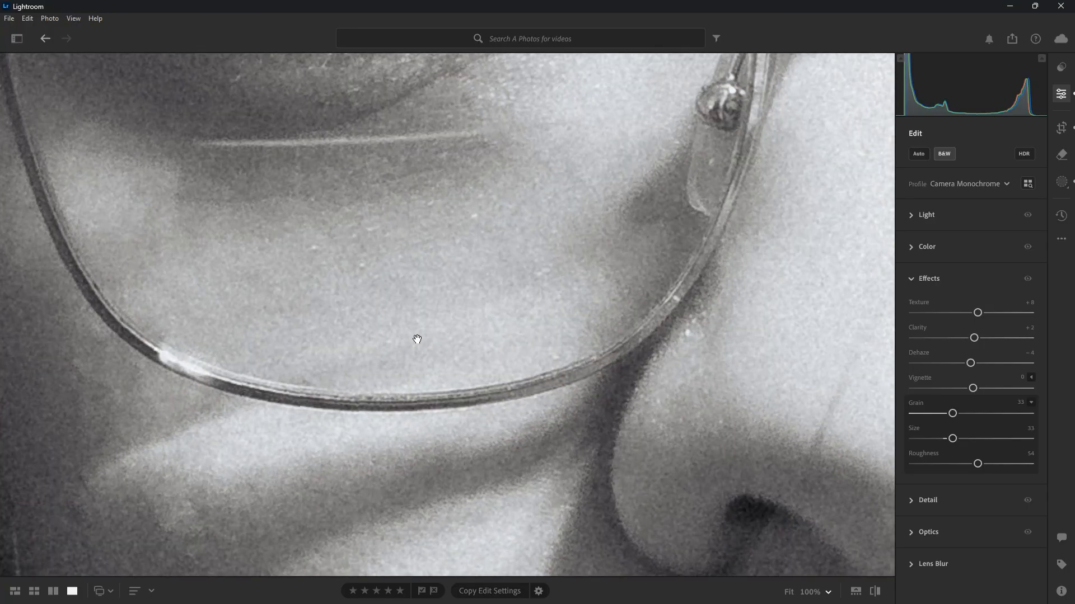
left_click_drag(418, 341, 482, 554)
left_click_drag(609, 359, 409, 495)
left_click_drag(648, 277, 568, 456)
left_click_drag(577, 393, 578, 106)
left_click_drag(293, 474, 750, 109)
left_click_drag(573, 408, 844, 162)
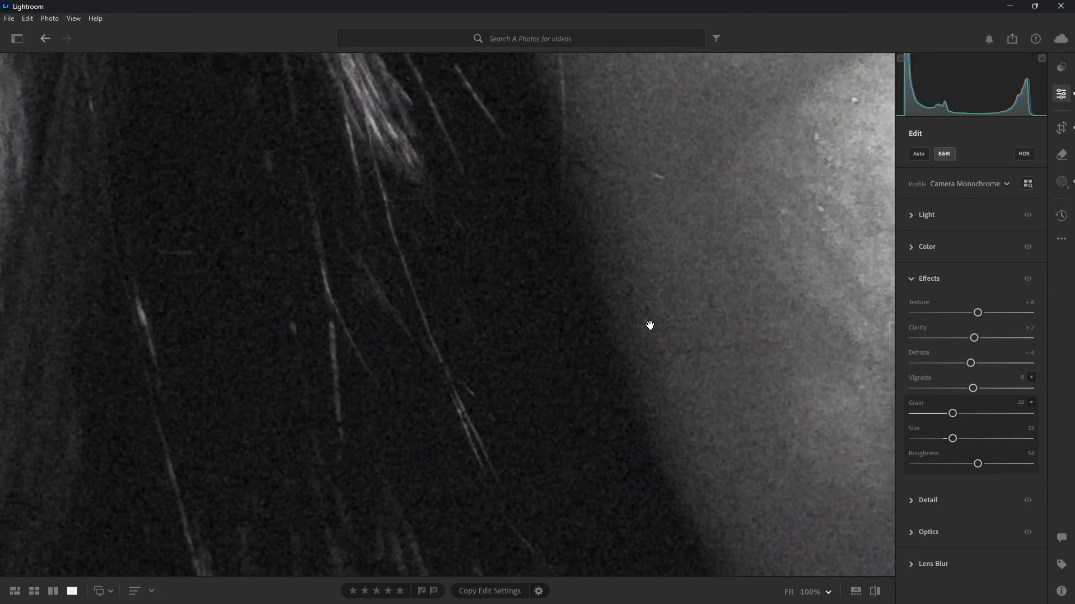
left_click(473, 363)
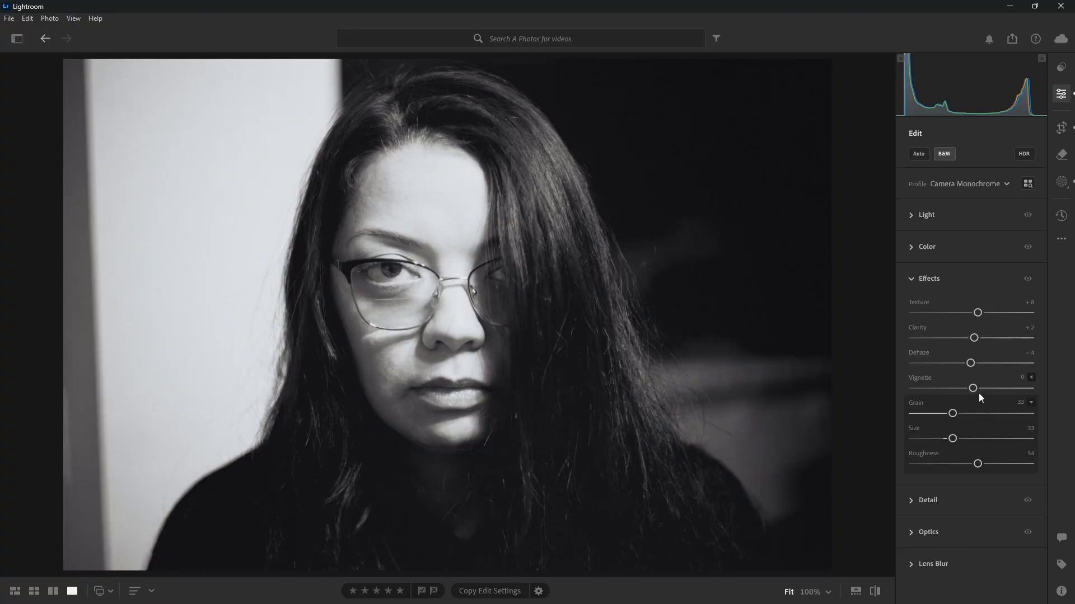
Compare the portrait with the Effects adjustments hidden and shown, and switch to the Detail adjustments
left_click(1029, 280)
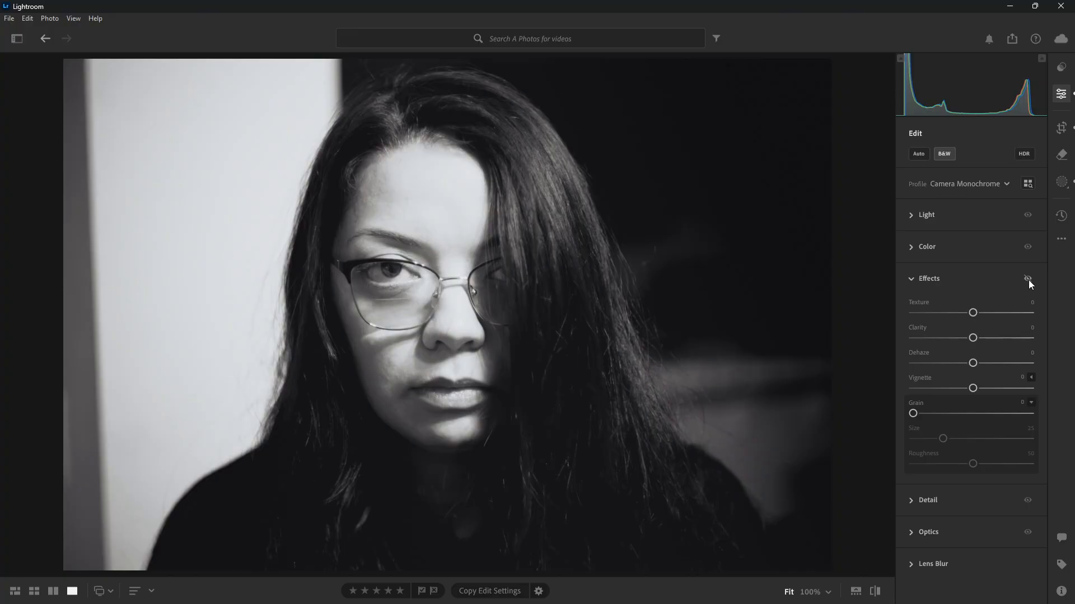
left_click(1029, 279)
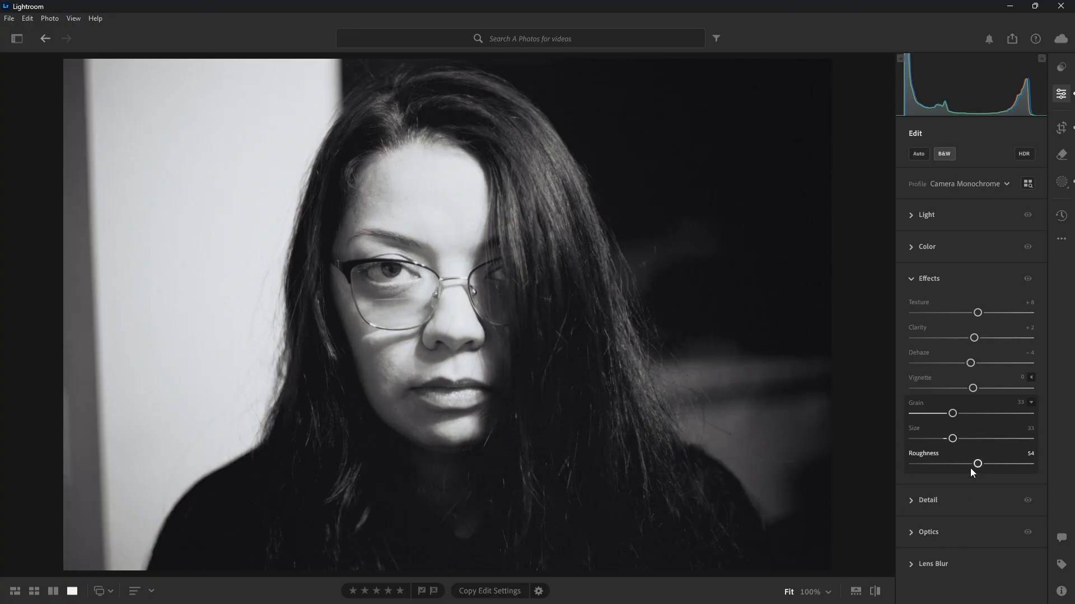
left_click(911, 278)
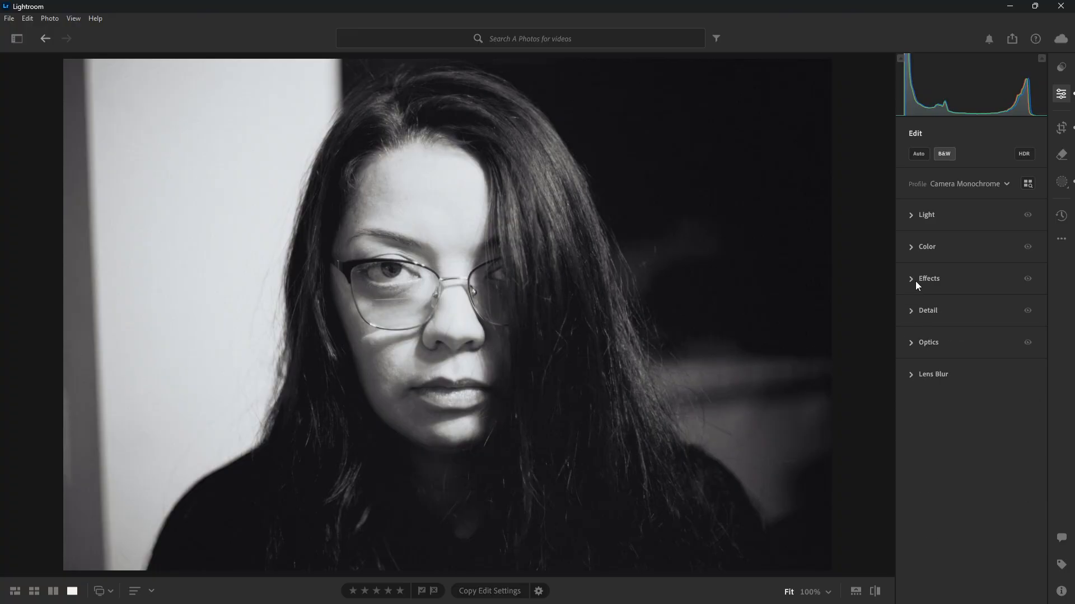
left_click(911, 311)
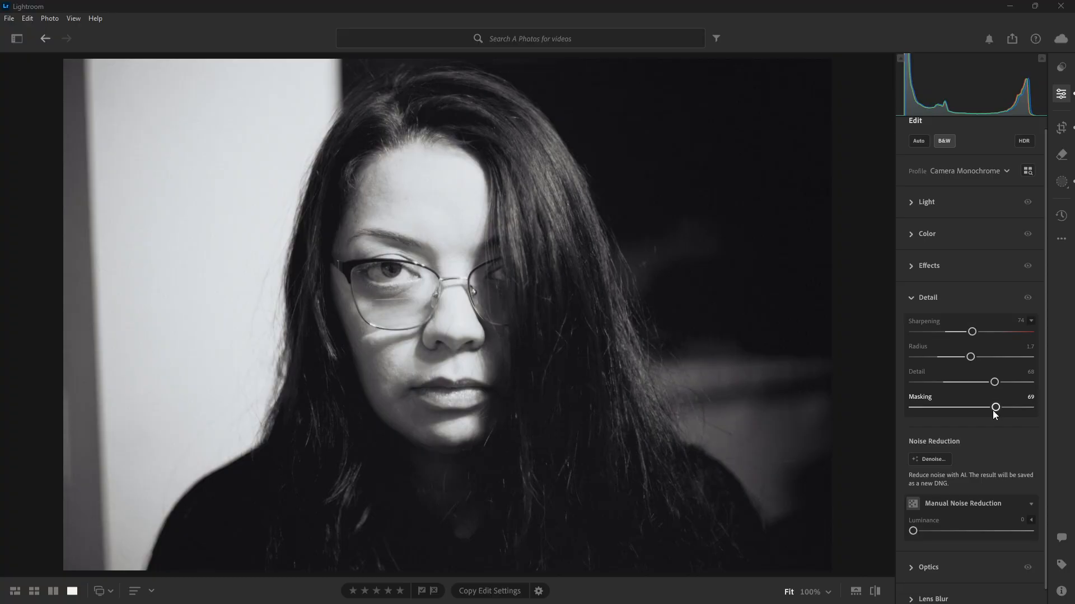
Preview the sharpening mask by lowering Masking to 0 and raising it again, and undo the change
left_click_drag(997, 411, 906, 425)
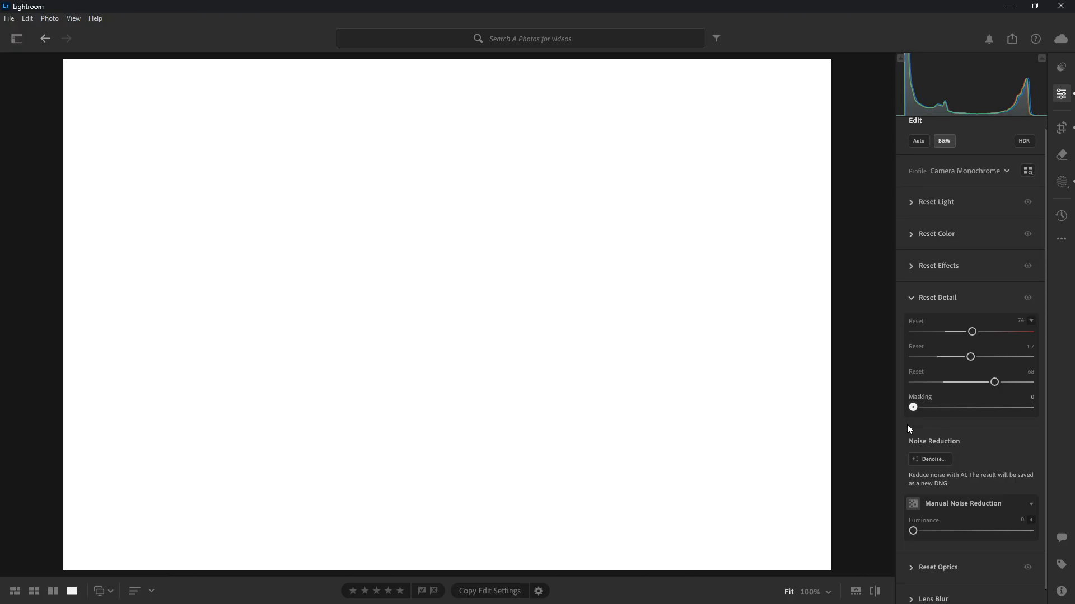
left_click_drag(905, 425, 1010, 436)
key("ctrl+z")
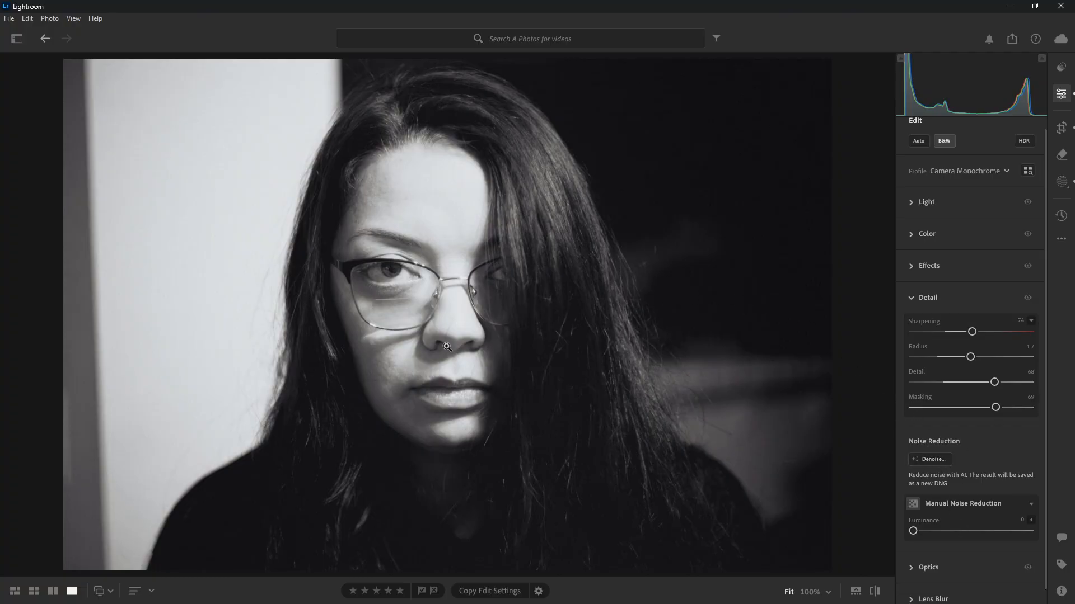
Show the unedited original and inspect its noise at 100% across the face, hair and dark background
left_click(875, 591)
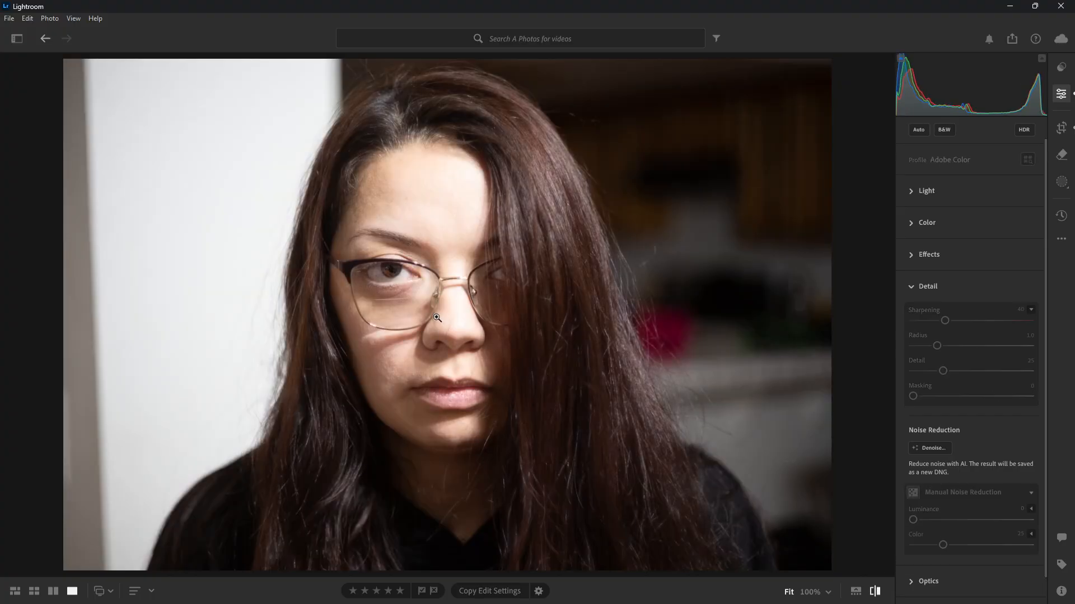
left_click(568, 300)
left_click_drag(473, 274, 414, 428)
left_click_drag(689, 295, 291, 427)
left_click_drag(800, 179, 242, 327)
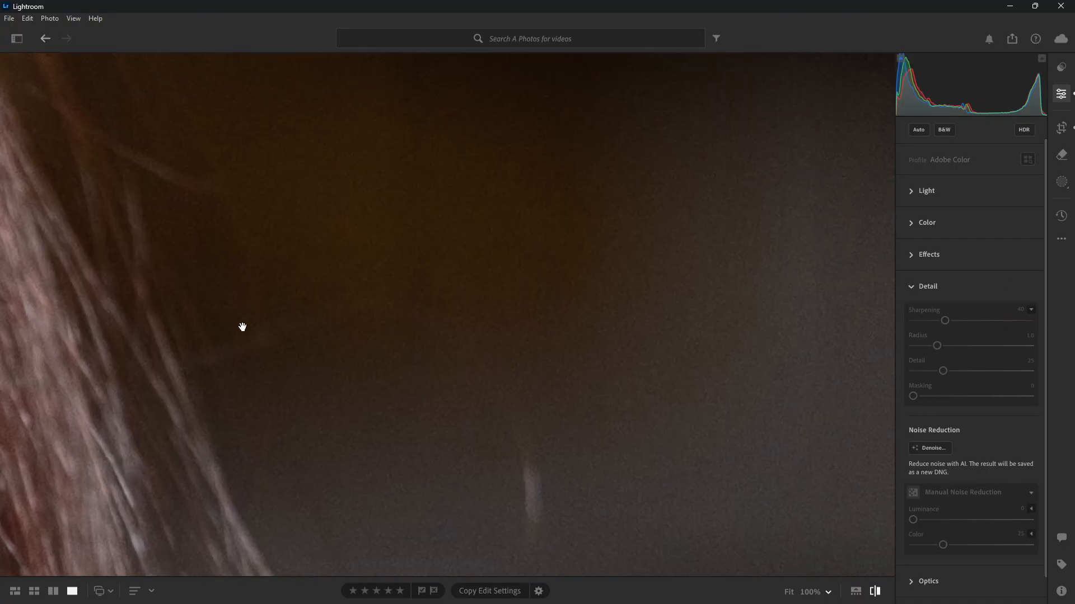
Examine the original's eye and glasses at 100%, return to the full view and restore the edited version
left_click(446, 329)
left_click(415, 283)
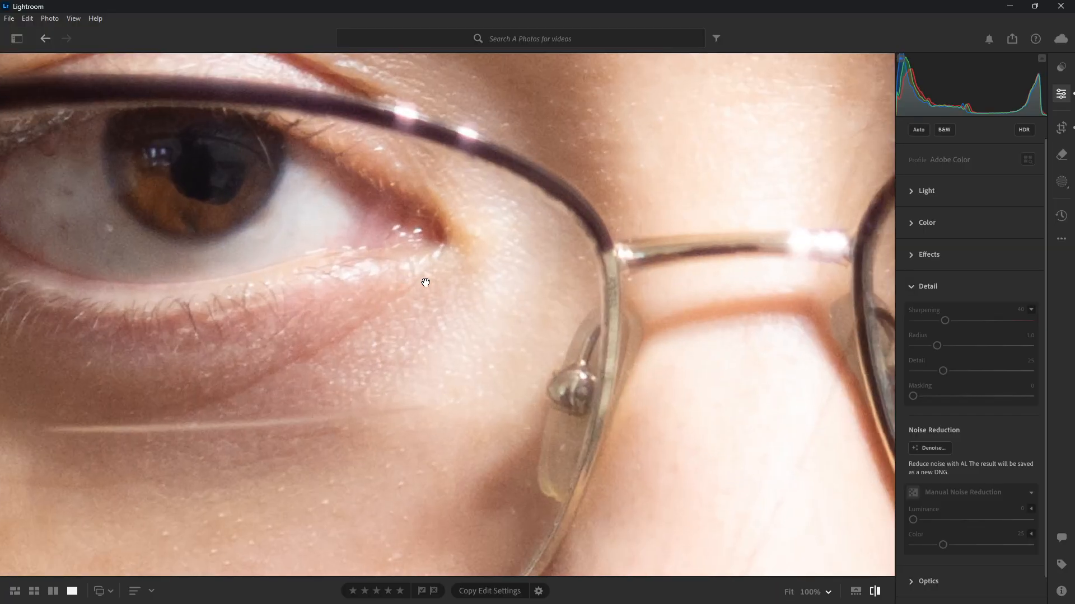
left_click_drag(497, 299, 456, 13)
left_click(586, 262)
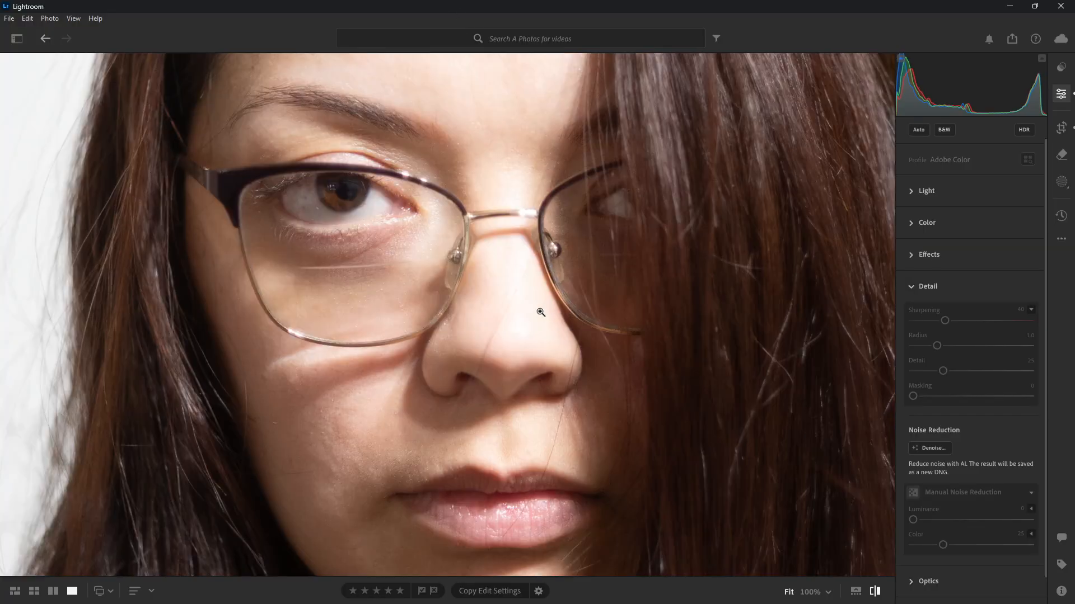
left_click(875, 591)
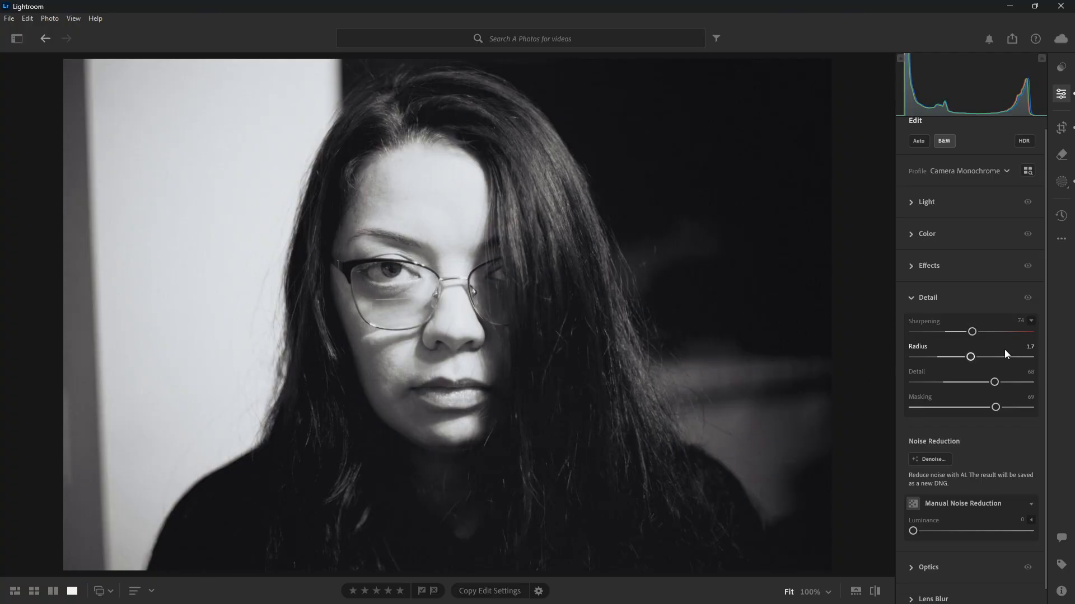
Try manual Luminance noise reduction at 100 and check the glasses and eye at 100% zoom
scroll(1013, 464, "down", 1)
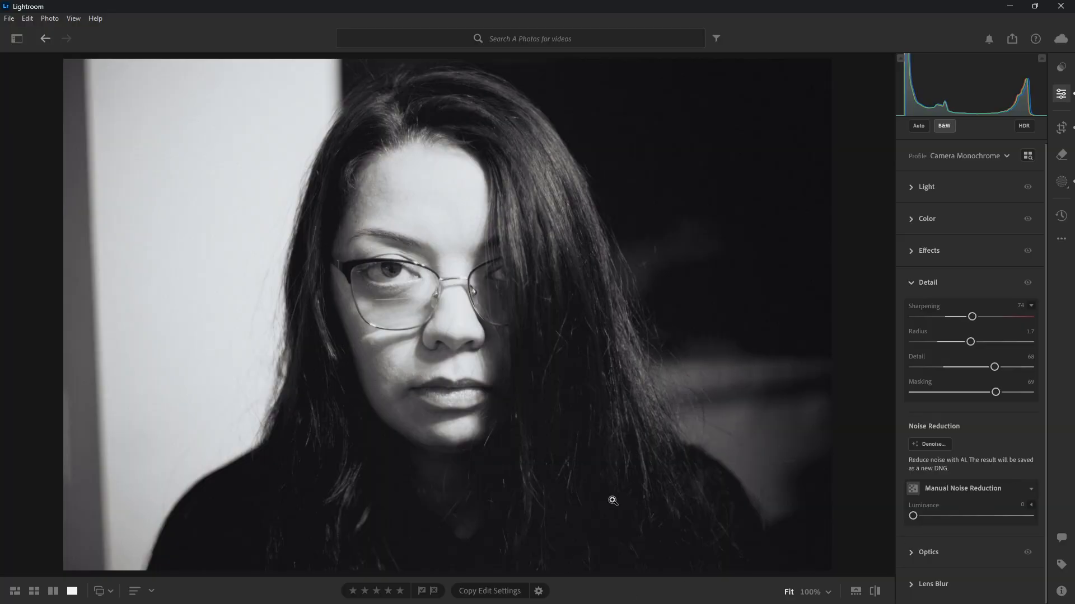
left_click(451, 295)
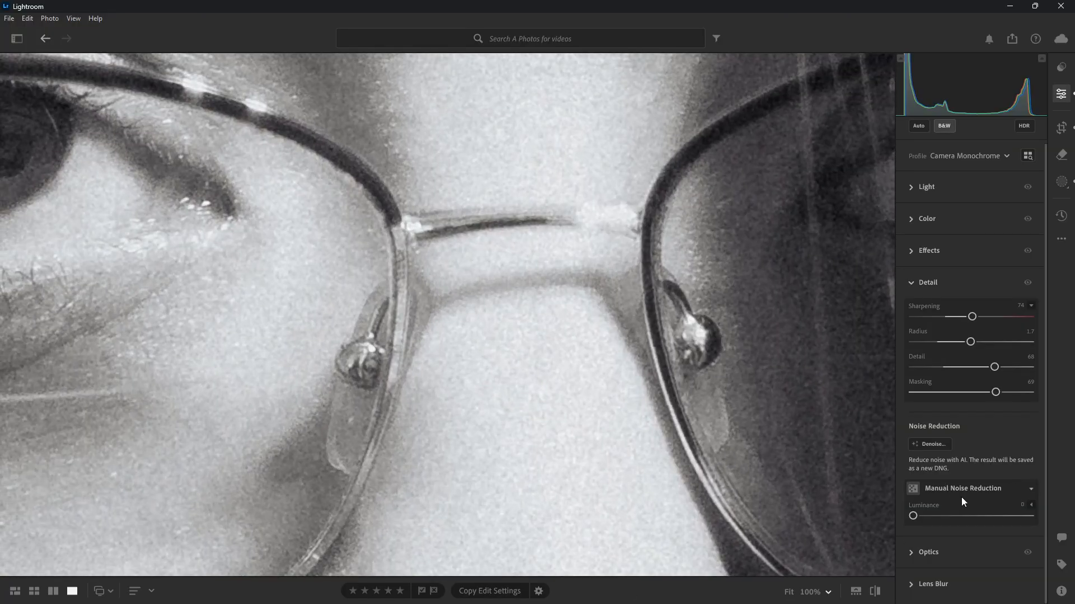
left_click(1029, 514)
left_click(647, 413)
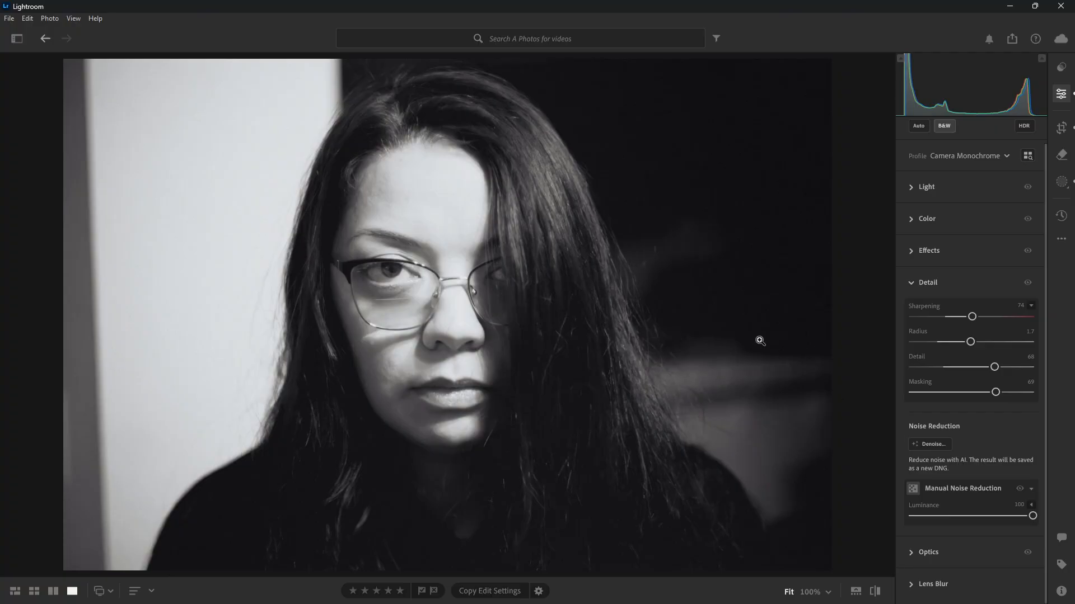
left_click(430, 291)
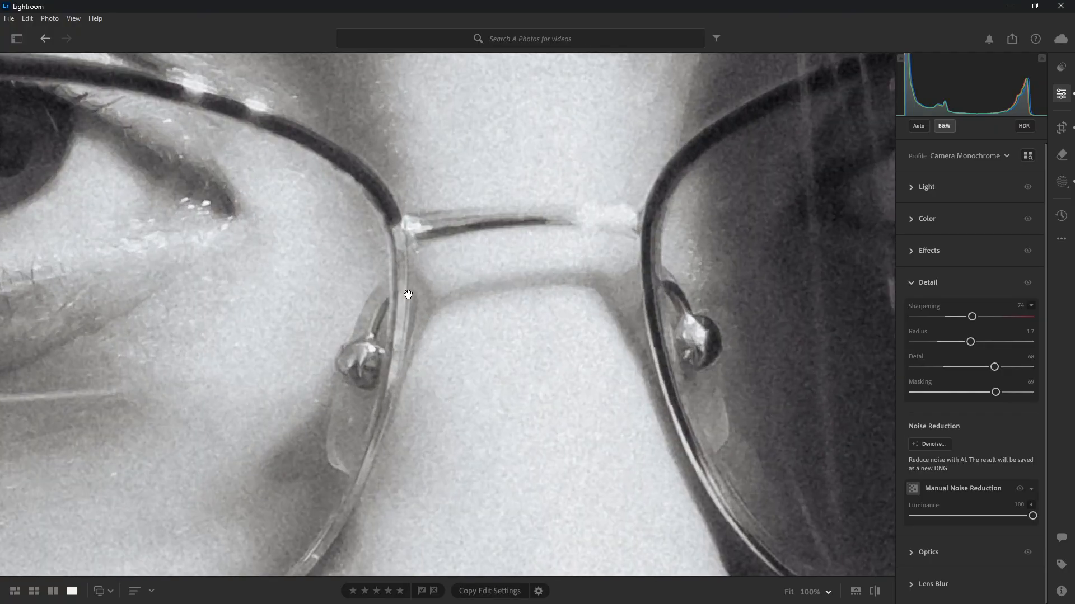
left_click_drag(408, 294, 503, 318)
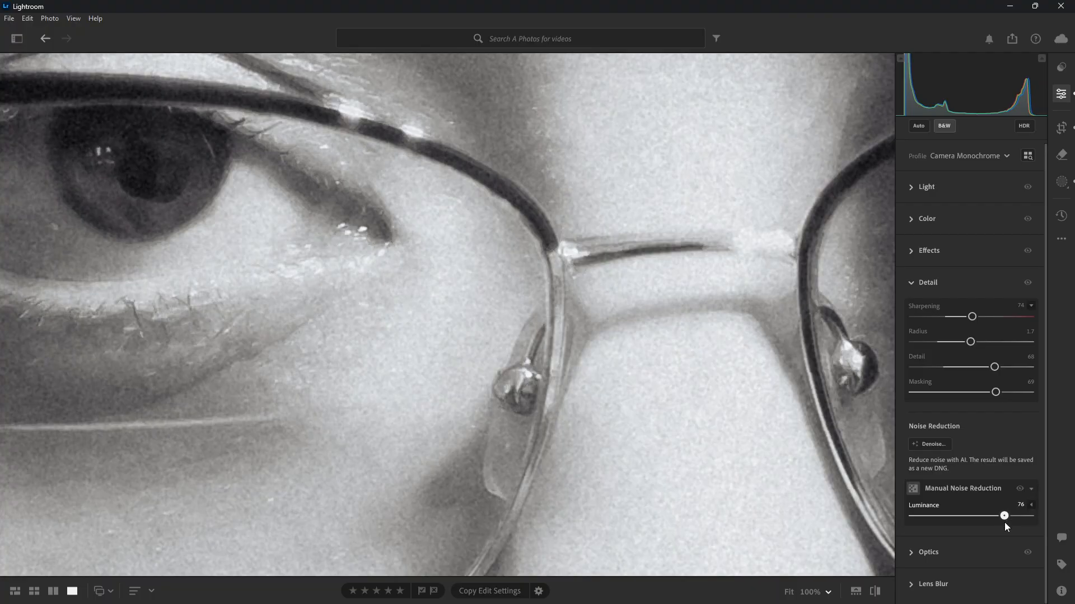
Try Luminance noise reduction at 48 and 14 while checking the eyebrow up close, and return it to 0
left_click_drag(947, 522, 975, 528)
left_click(579, 396)
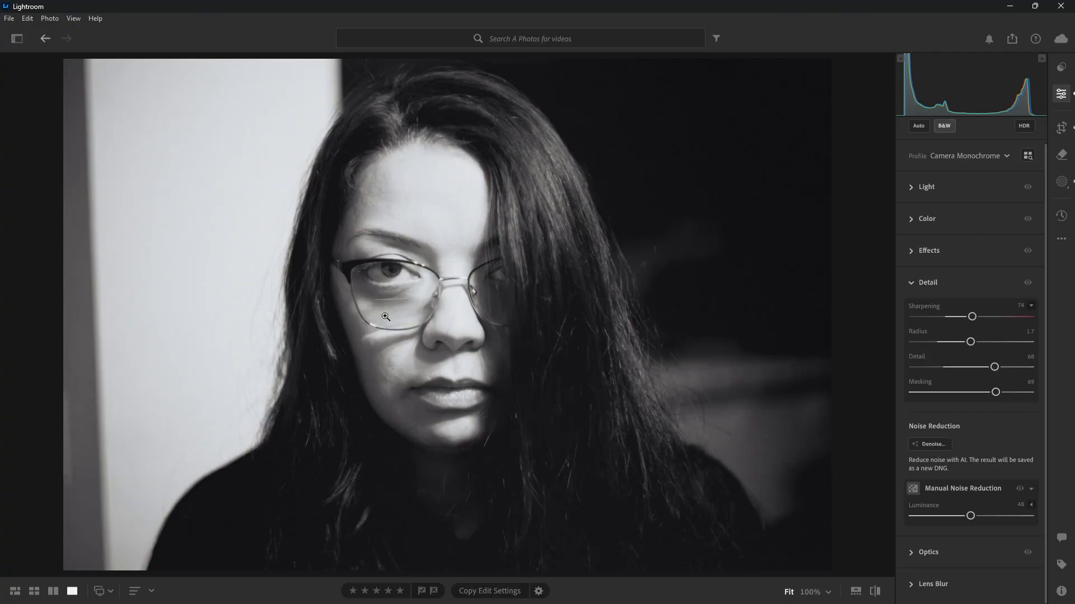
left_click(388, 237)
left_click_drag(388, 237, 398, 244)
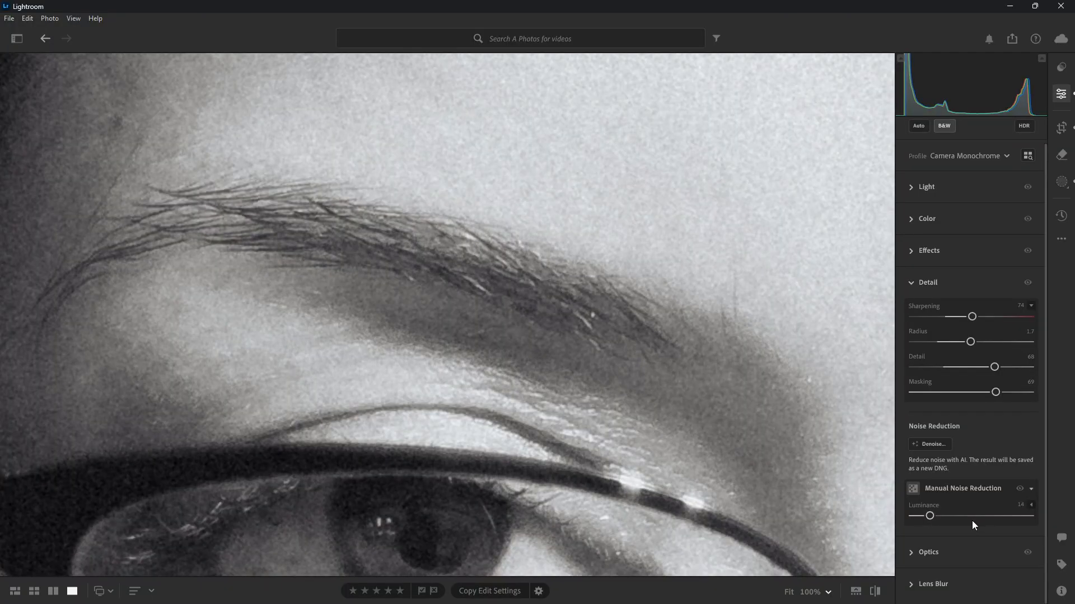
left_click(673, 362)
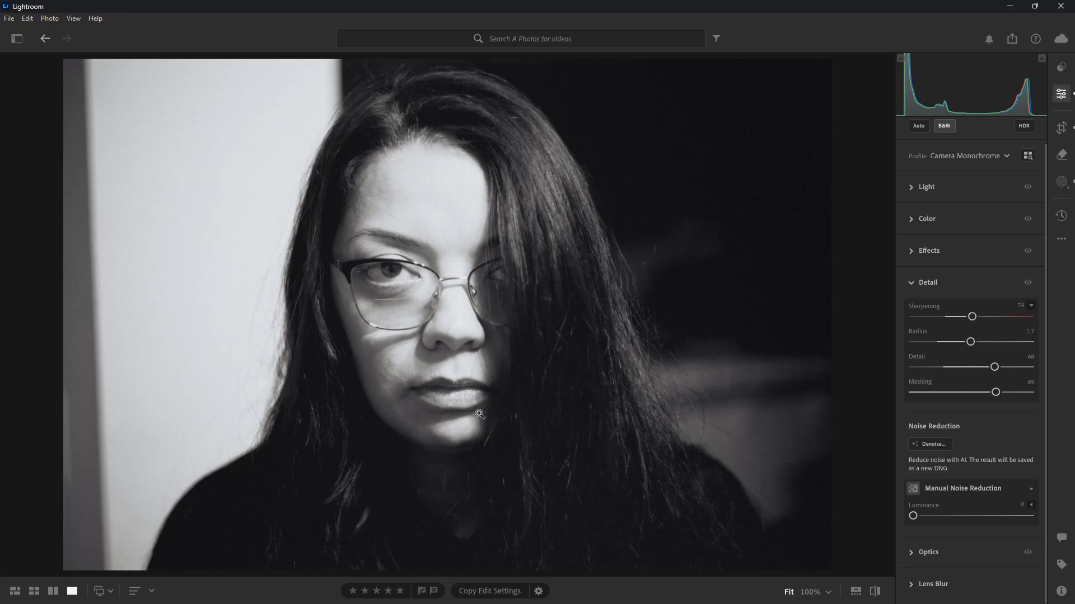
Inspect the grain at 100% around the nose, lips and chin, and return to the full portrait
left_click(469, 385)
scroll(571, 451, "down", 15)
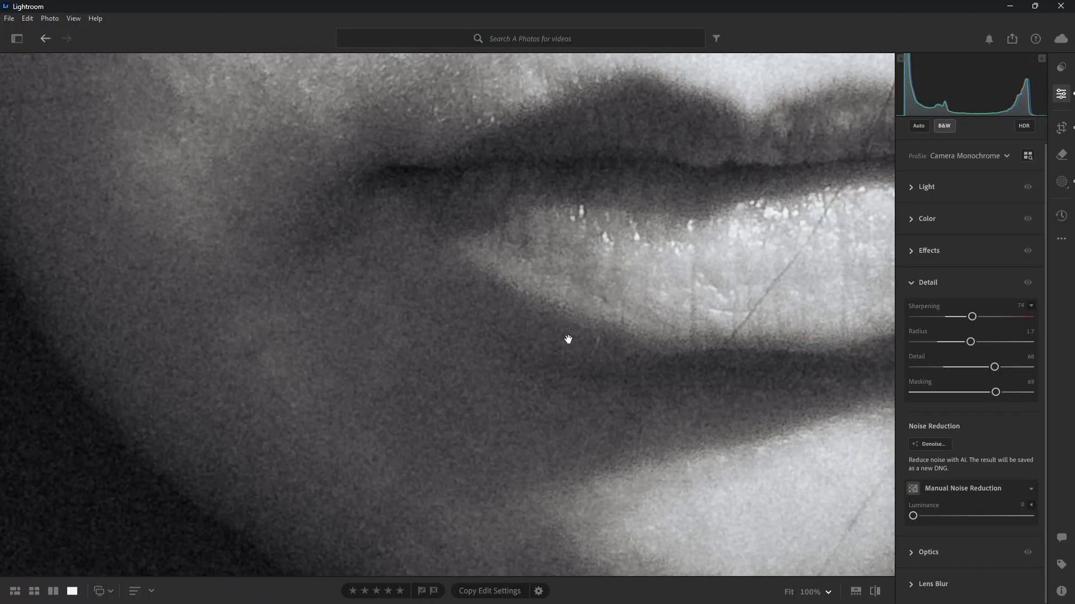
left_click_drag(568, 339, 271, 288)
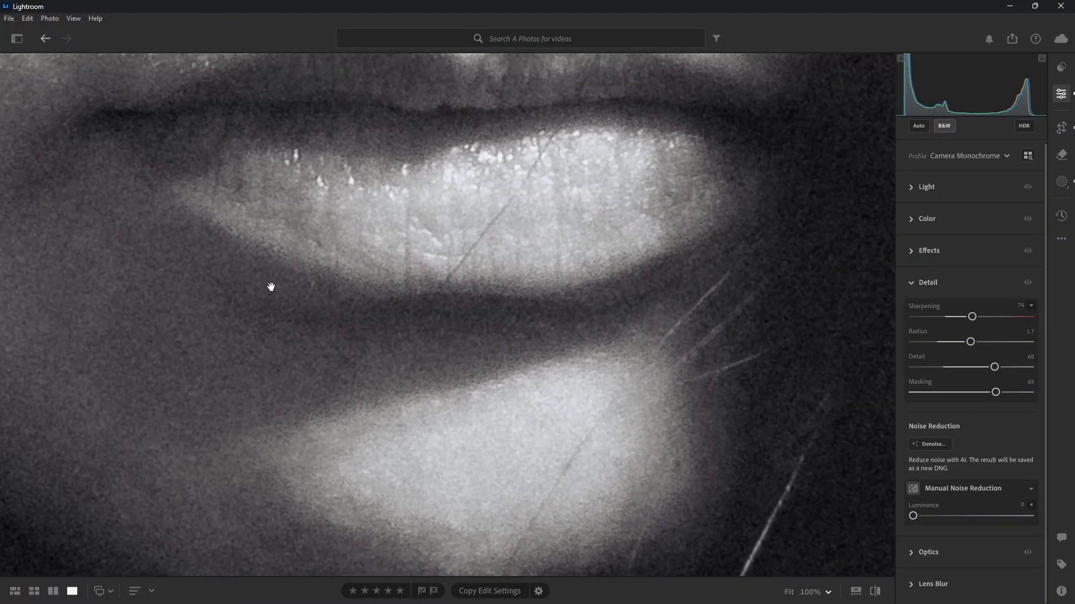
left_click_drag(711, 244, 605, 398)
left_click(664, 360)
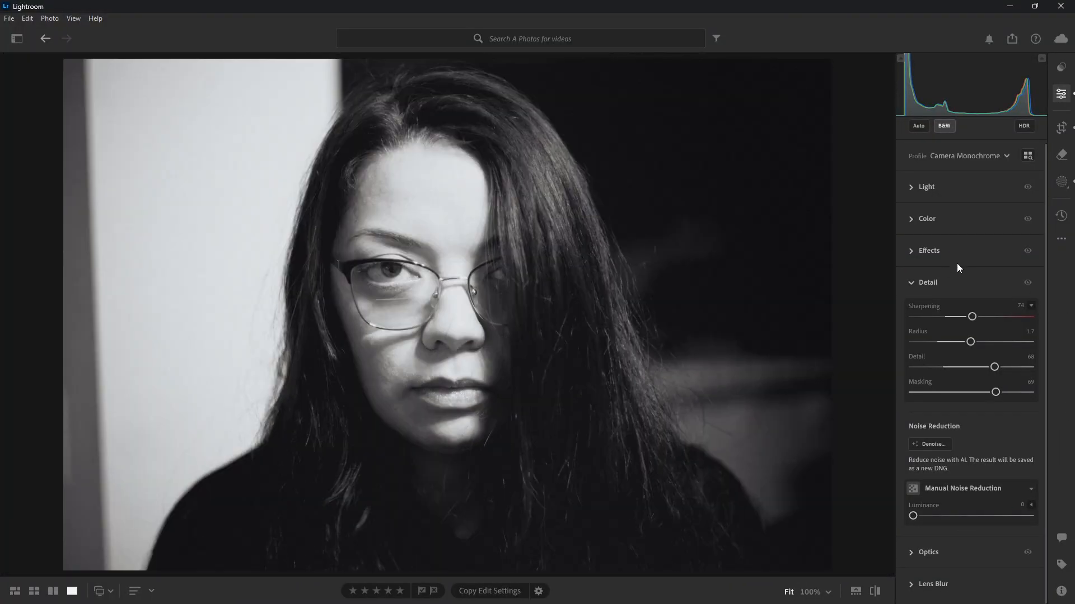
Collapse the Detail adjustments and review the chromatic aberration and lens correction options in Optics
left_click(927, 282)
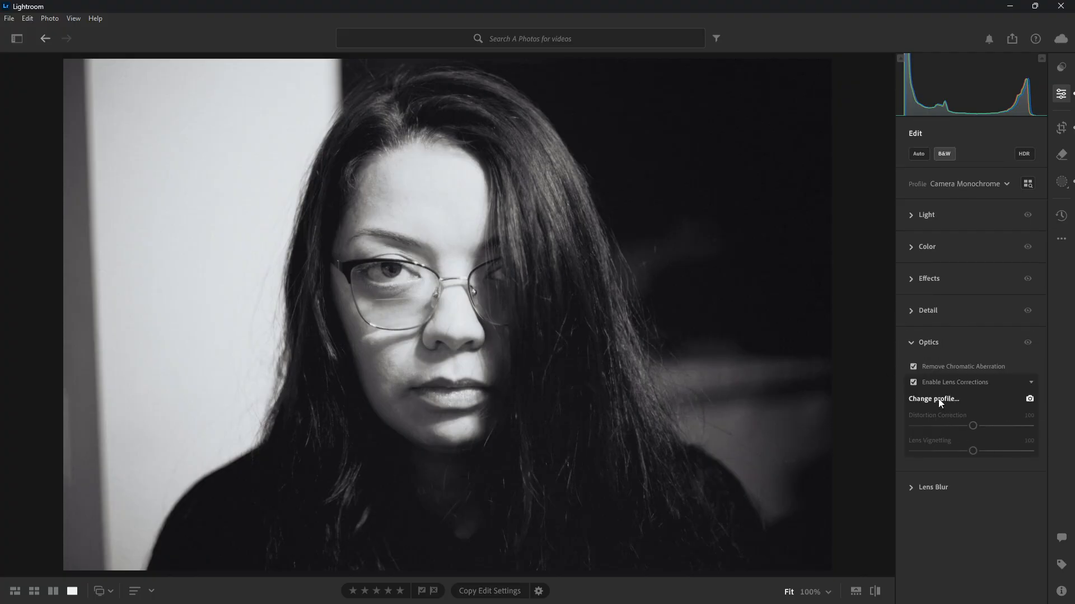
left_click(922, 342)
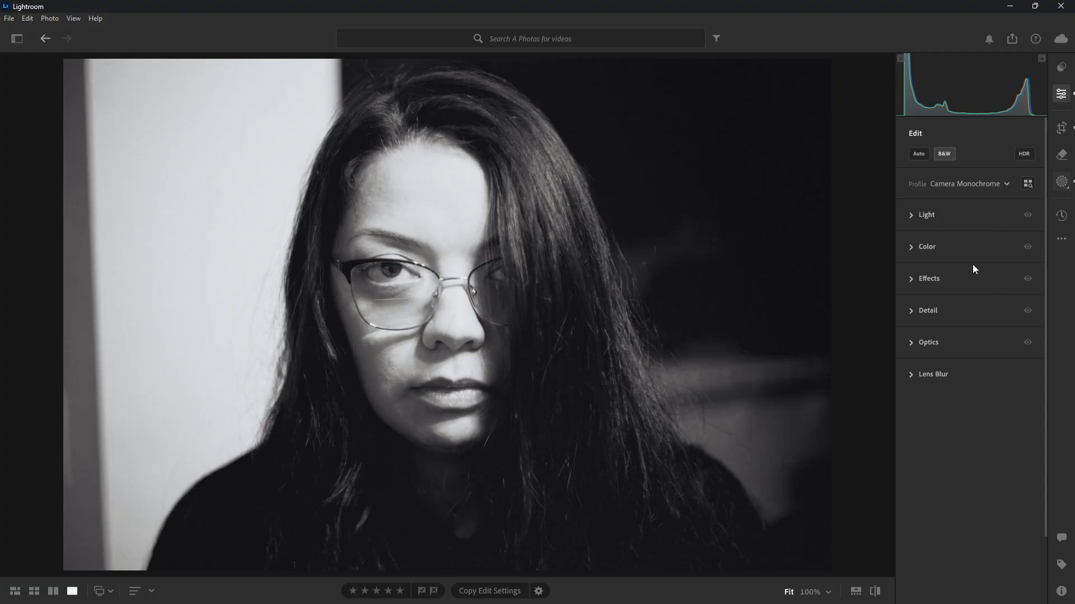
Switch to Masking and compare the dark background's linear gradient with its Light adjustments hidden and shown
key("e")
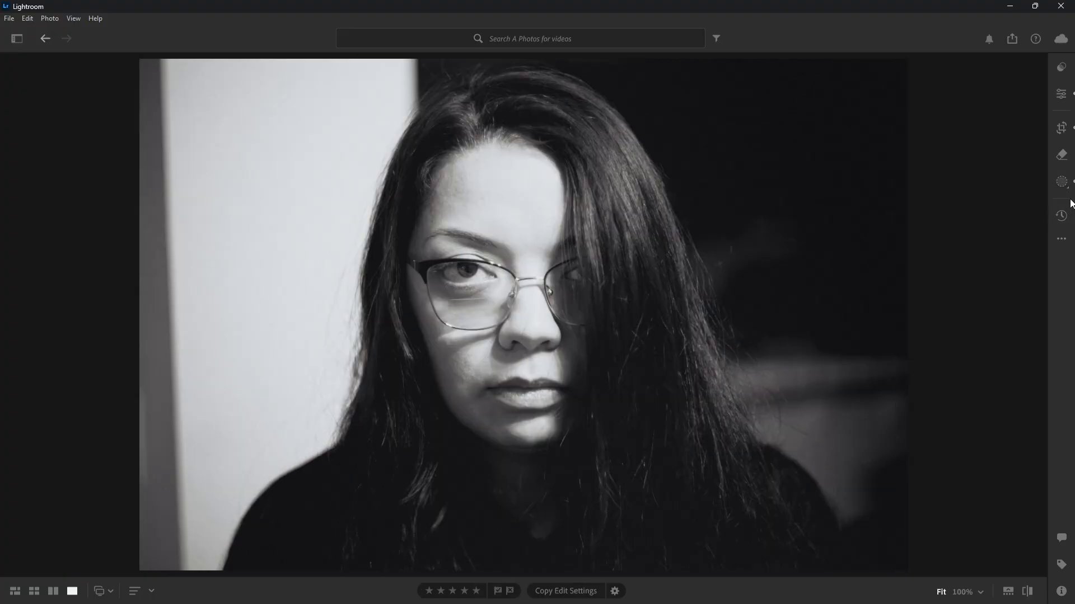
key("m")
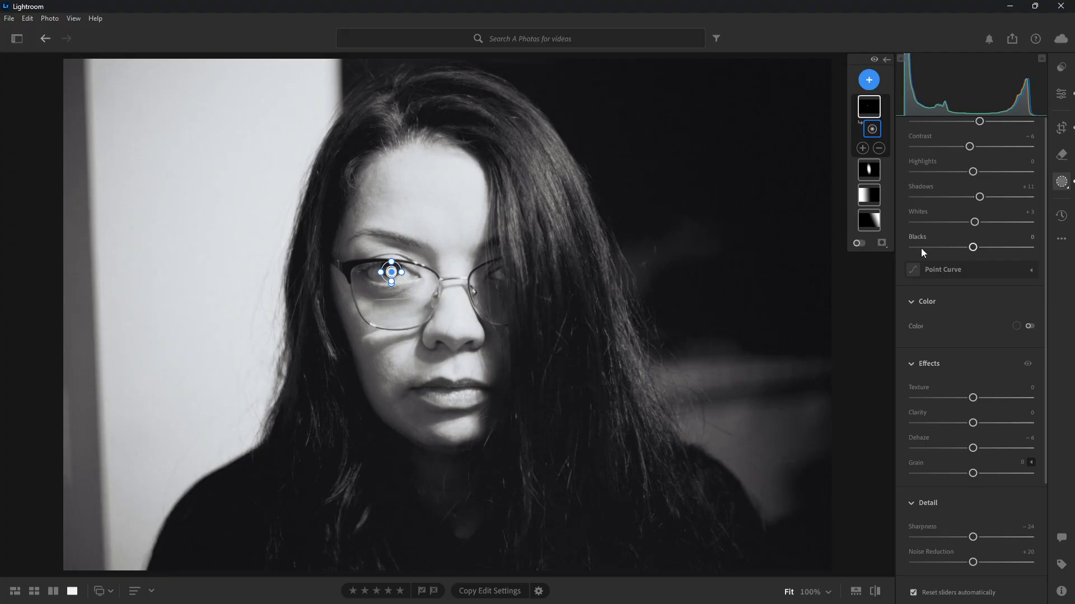
left_click(860, 226)
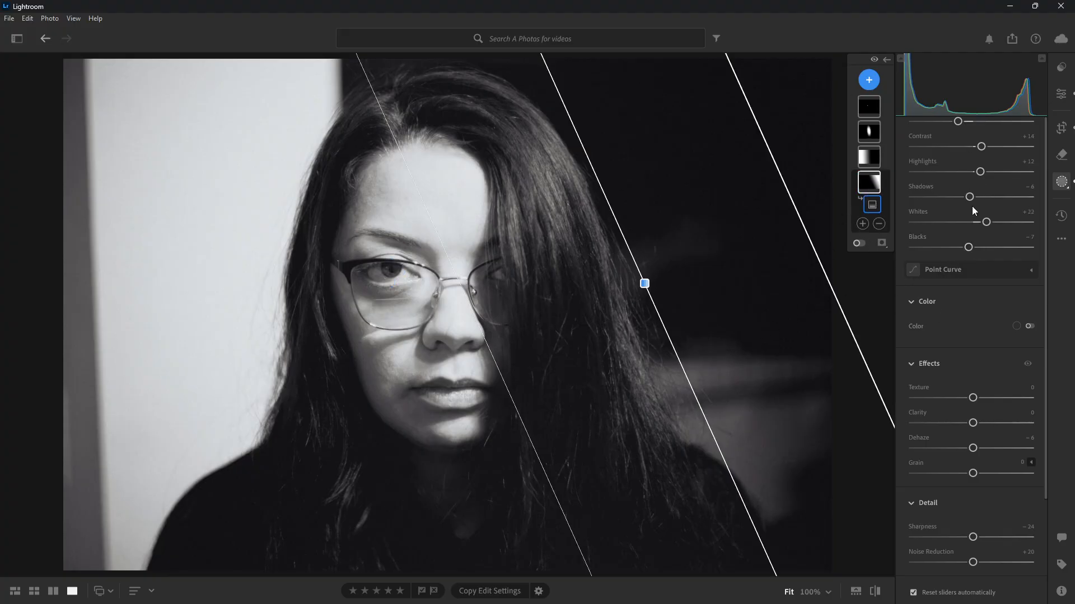
scroll(1007, 247, "up", 3)
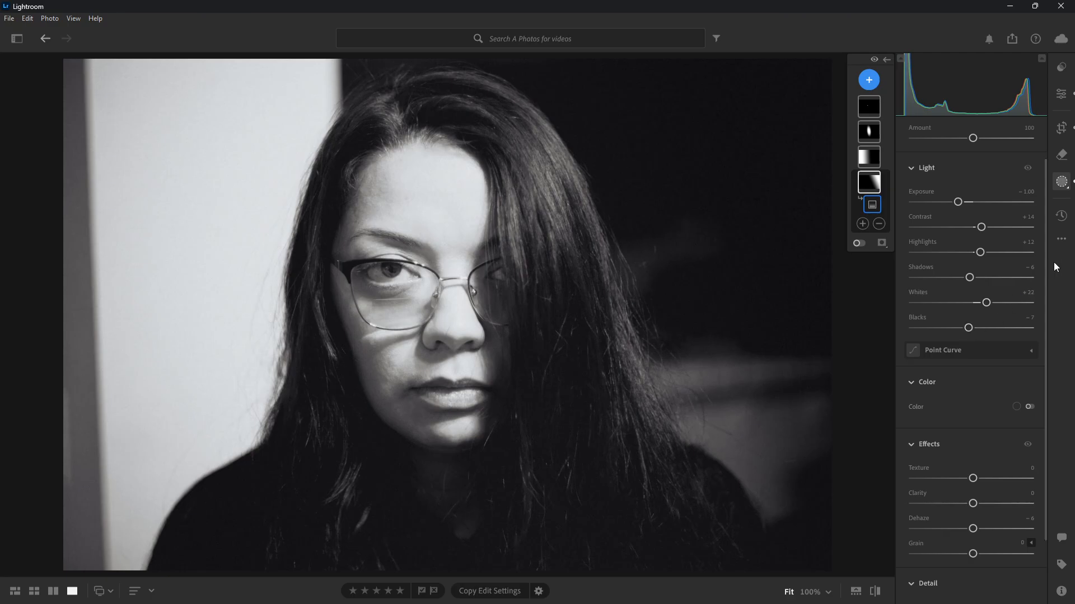
left_click(1029, 169)
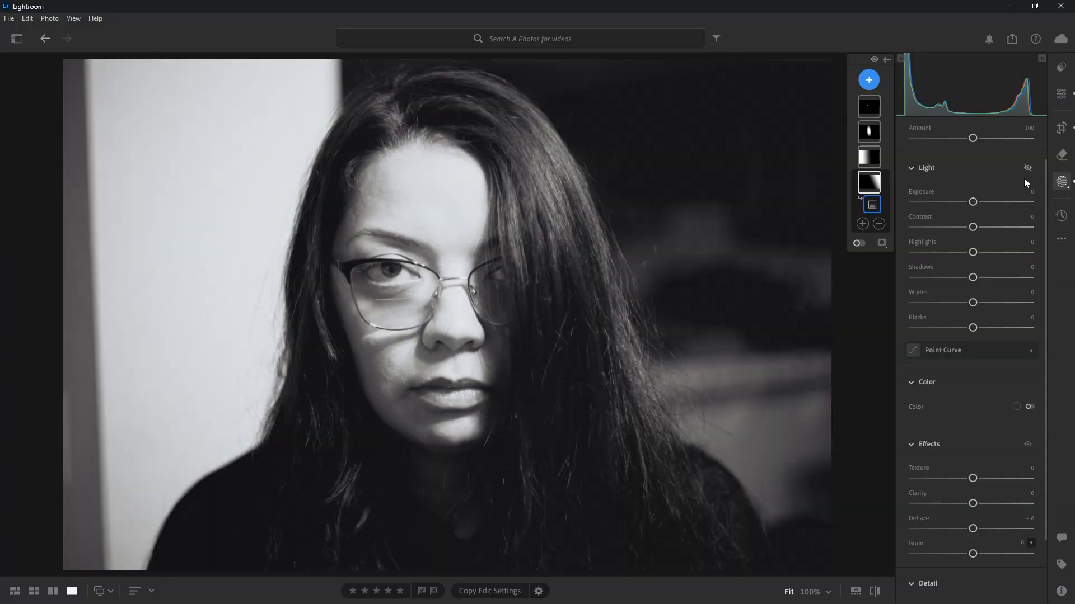
left_click(1027, 169)
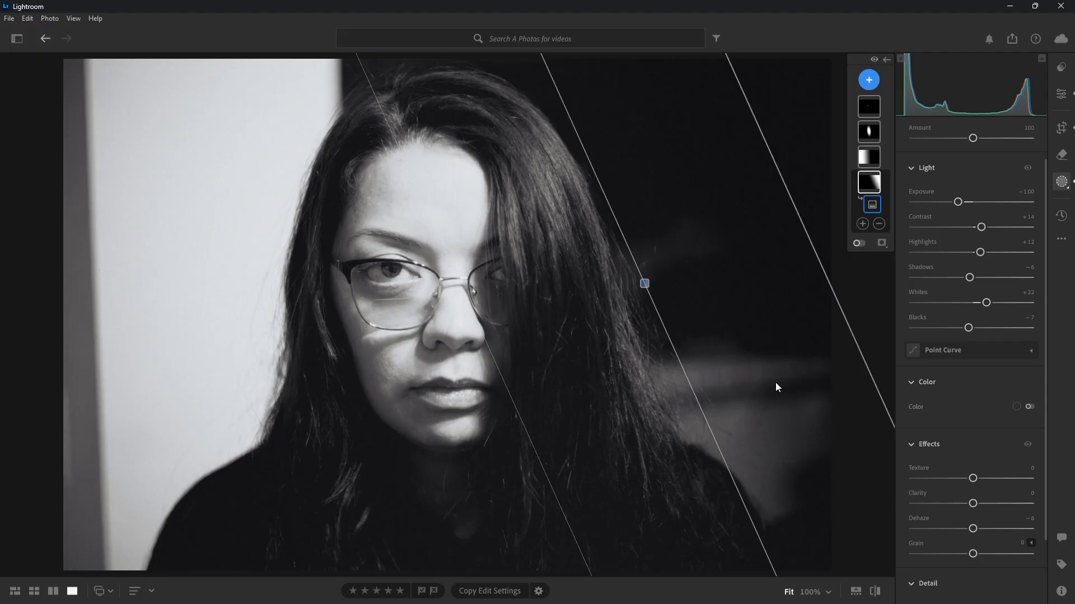
Select the linear gradient mask over the bright wall and compare its Light adjustments hidden and shown
left_click(868, 157)
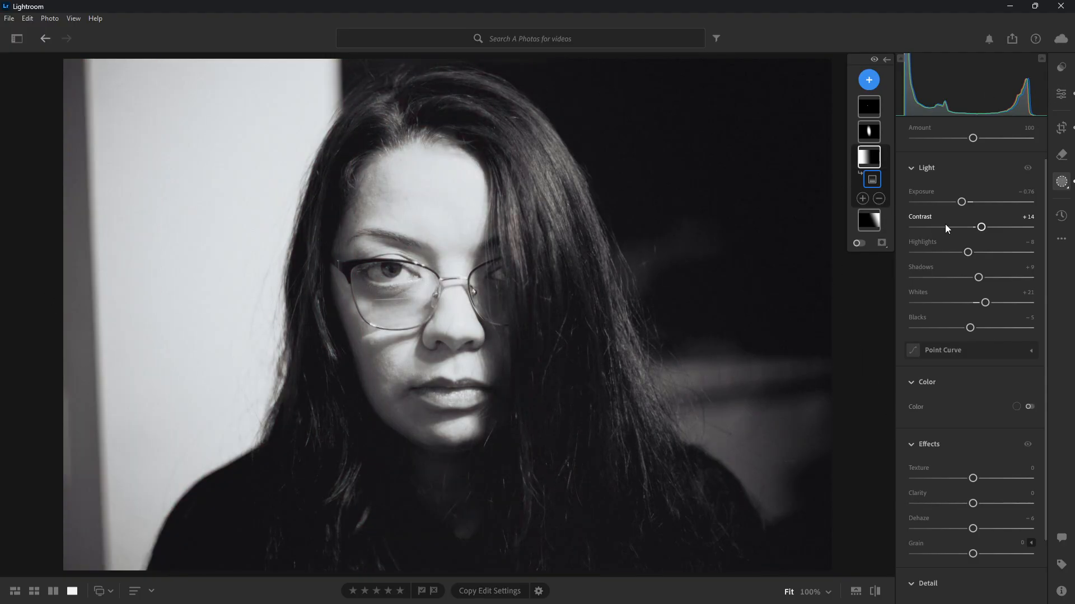
mouse_move(882, 164)
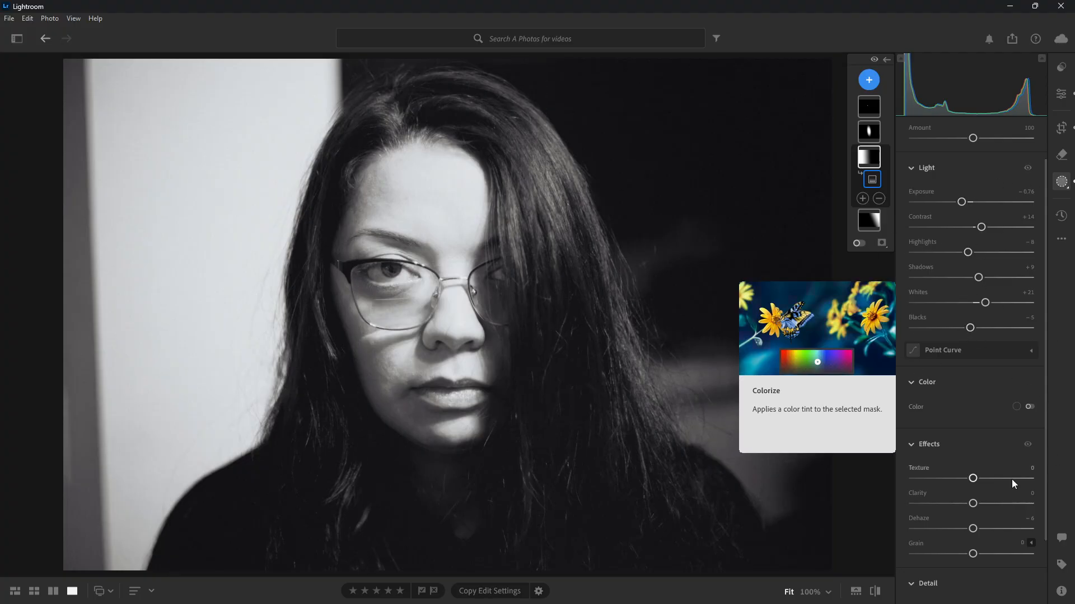
left_click(1027, 167)
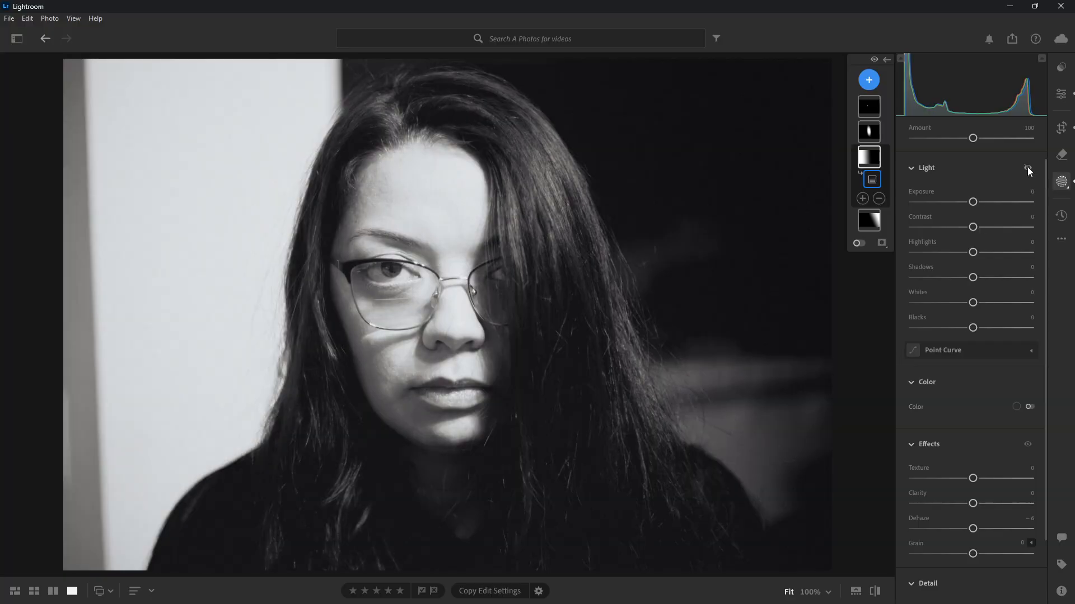
left_click(1026, 167)
left_click(1027, 167)
left_click(1027, 167)
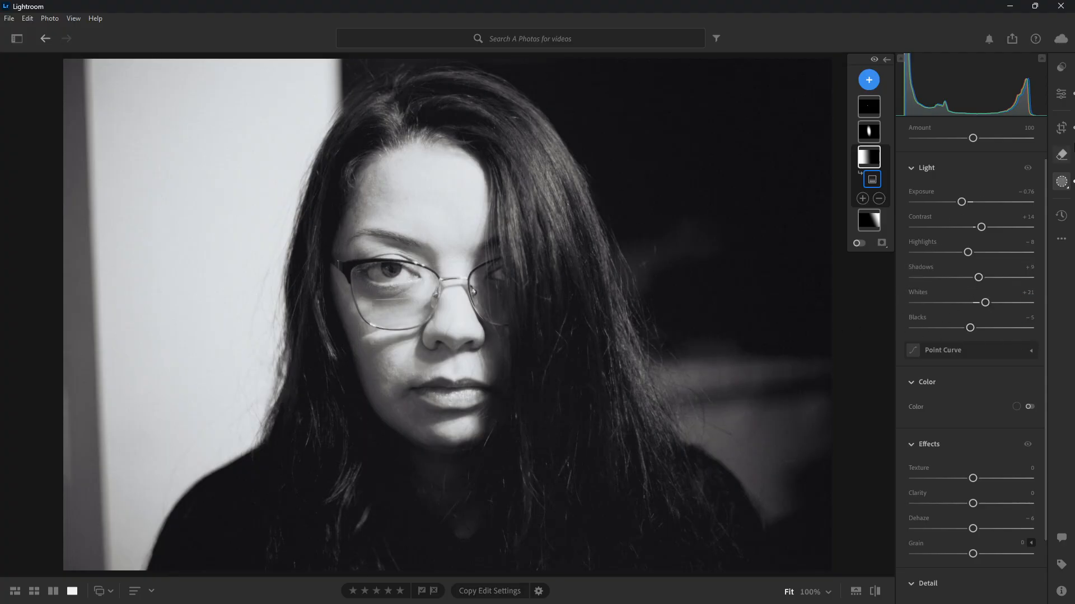
left_click(1027, 167)
left_click(1028, 167)
Select the radial gradient mask over the face and repeatedly compare its Light adjustments hidden and shown
left_click(869, 132)
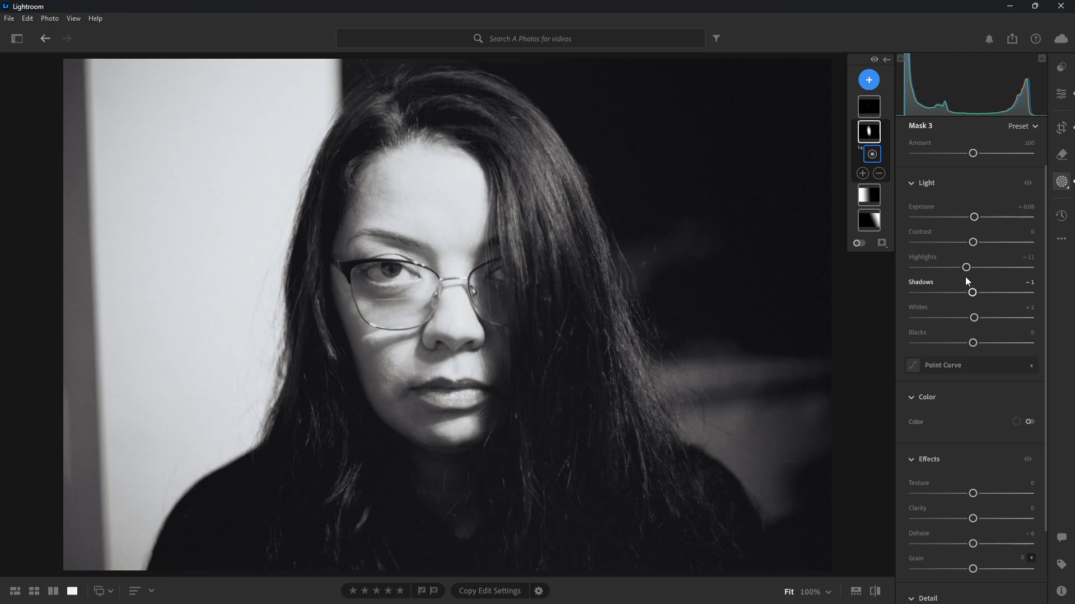
left_click(1031, 186)
left_click(1029, 184)
left_click(1029, 184)
left_click(1029, 184)
left_click(1029, 184)
left_click(1029, 184)
left_click(1029, 184)
left_click(1029, 184)
left_click(1029, 184)
left_click(1028, 185)
Compare the eye's radial mask with its Light adjustments hidden and shown, compare with the original photo, and review the mask's settings
left_click(865, 115)
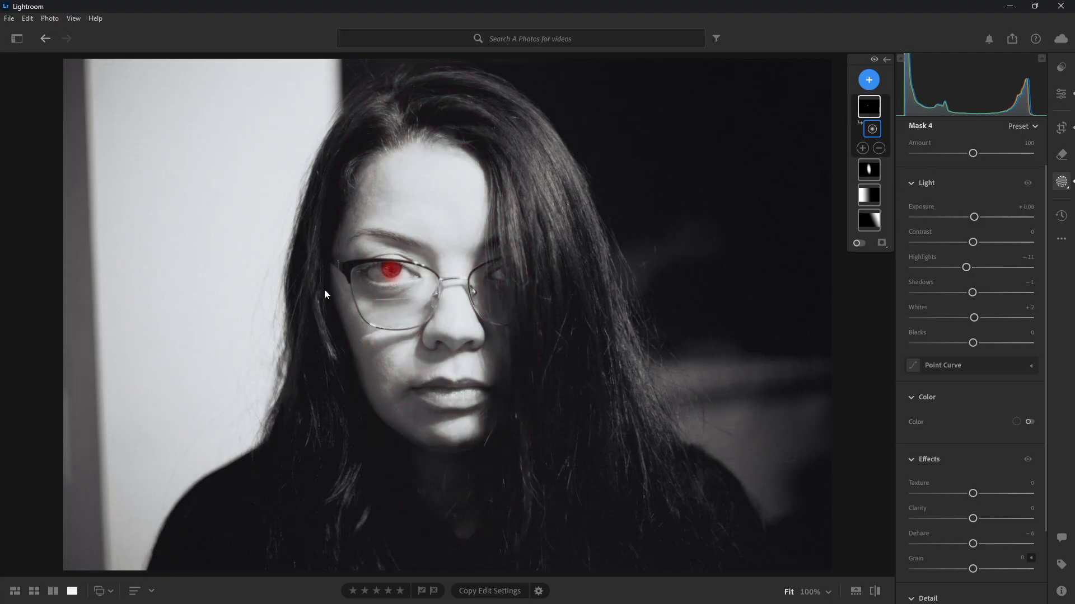
left_click(1023, 187)
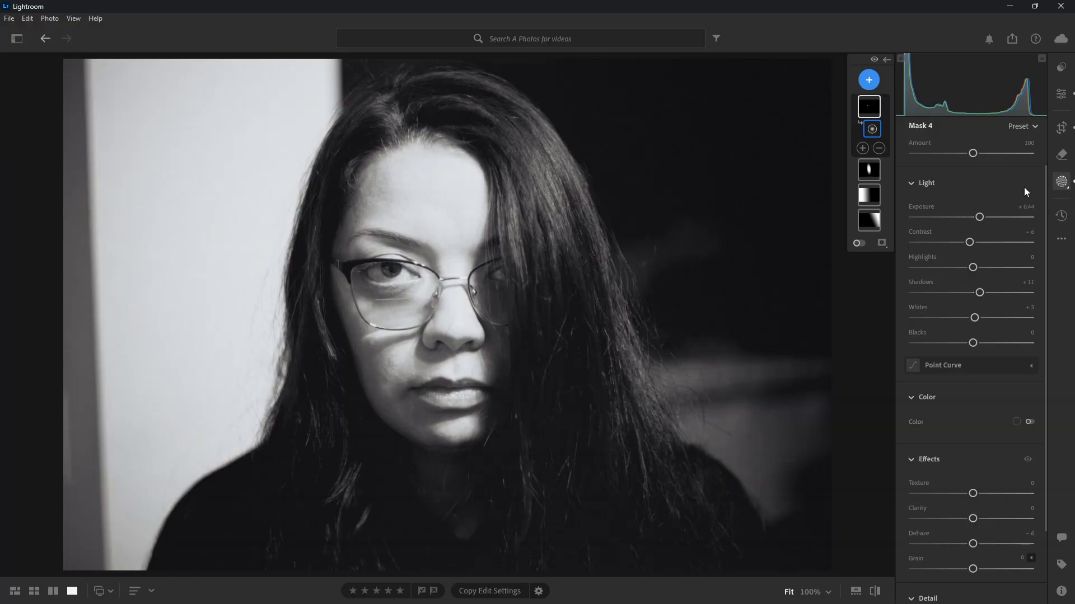
left_click(1024, 186)
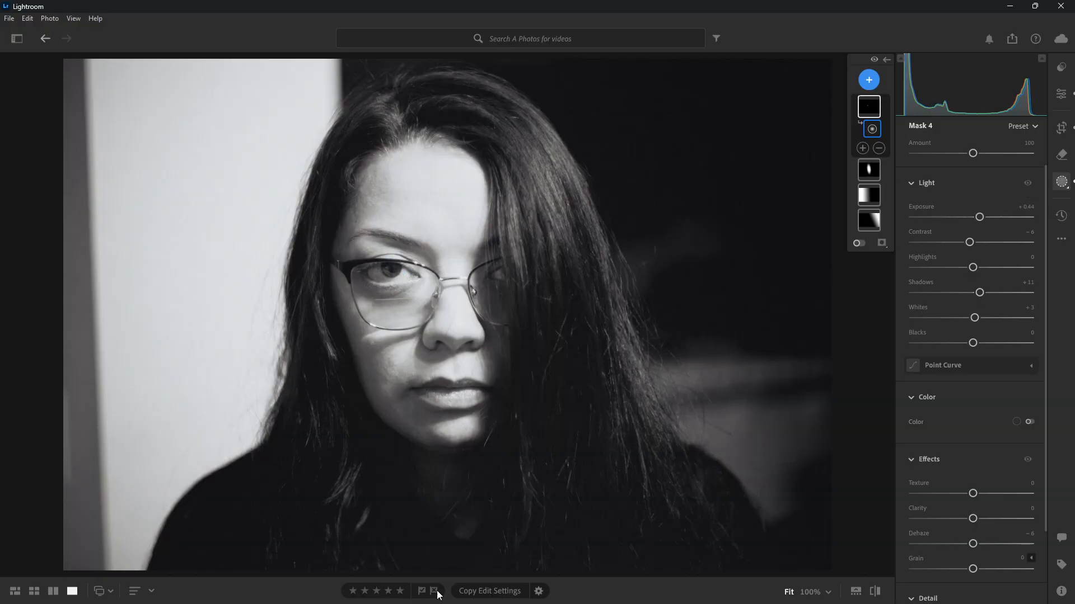
left_click(874, 591)
left_click(874, 592)
scroll(961, 342, "down", 2)
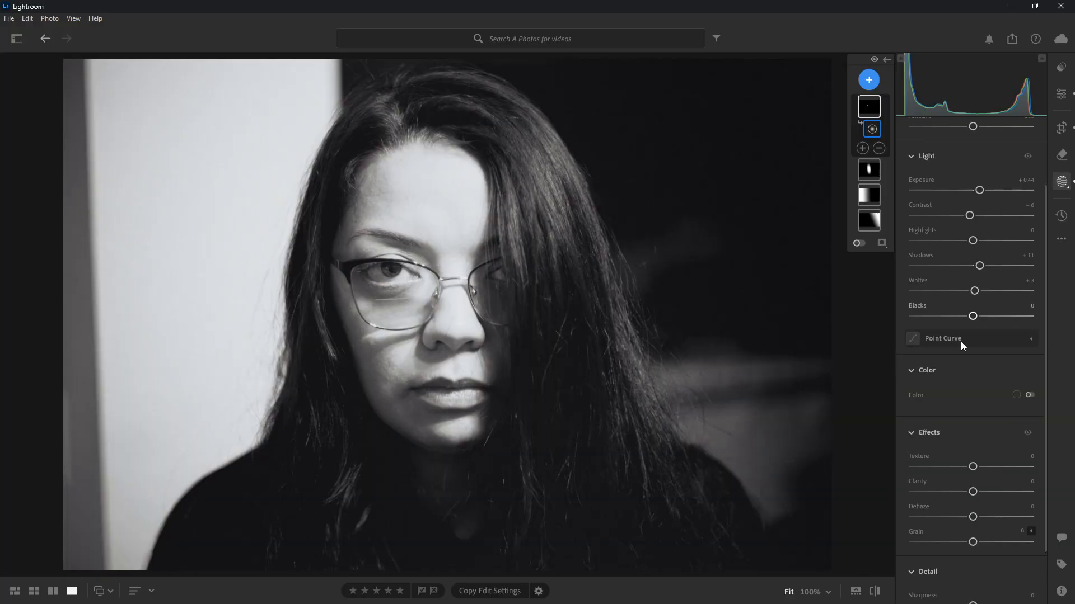
scroll(995, 438, "up", 3)
scroll(995, 442, "up", 1)
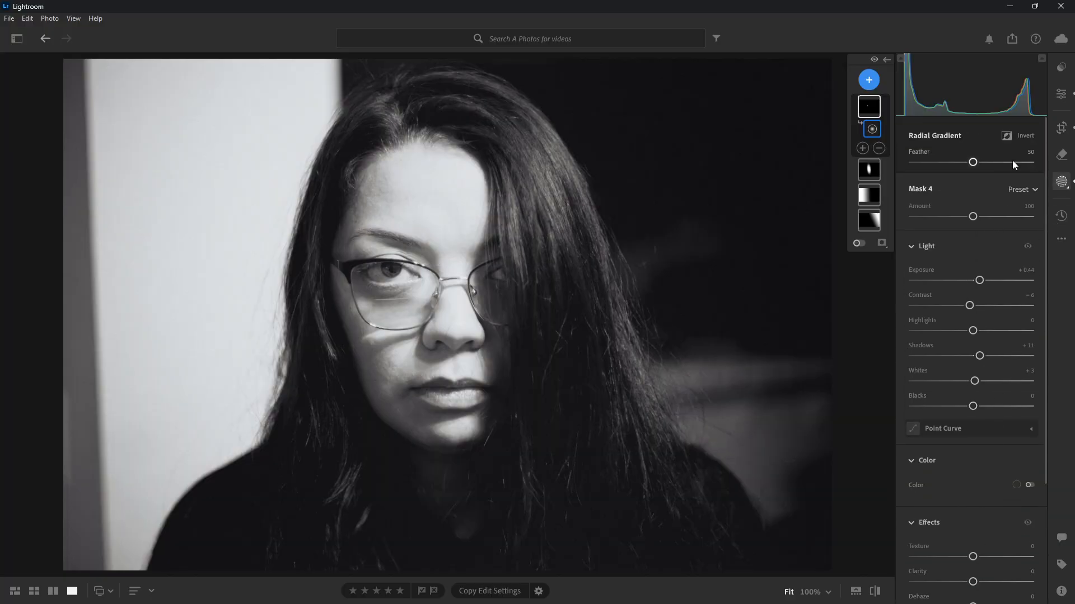
Review the 3 x 2 crop and straightening, check the photo in the Edit view, and return to Crop
left_click(1063, 131)
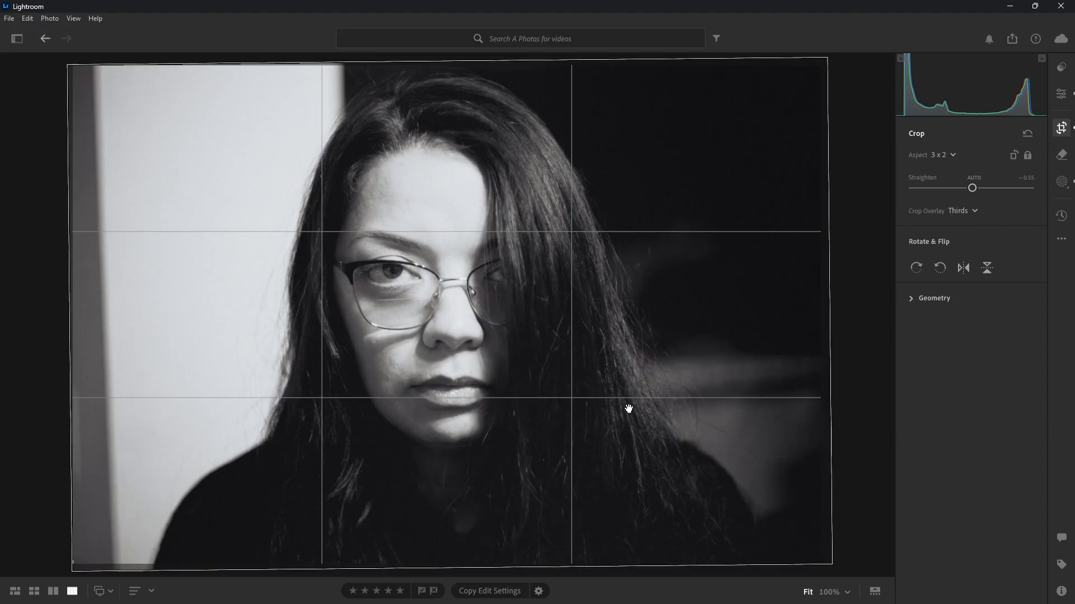
left_click(1063, 93)
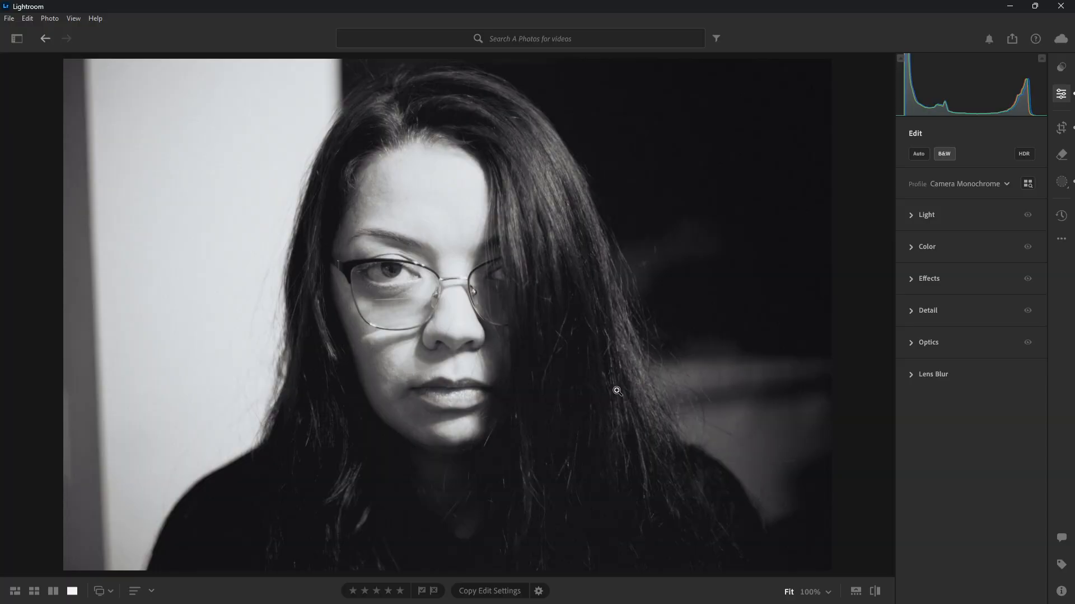
left_click(1062, 129)
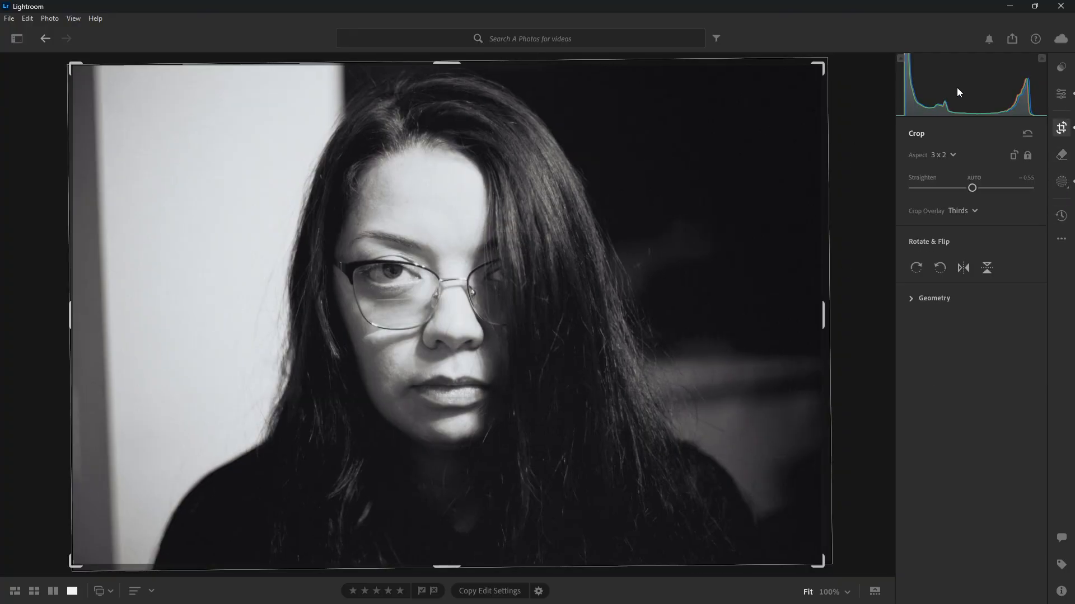
Try a narrow vertical crop framed around the woman's face, and undo the crop change
left_click(1013, 159)
mouse_move(445, 250)
left_mouse_down()
mouse_move(458, 250)
mouse_move(445, 248)
left_mouse_up()
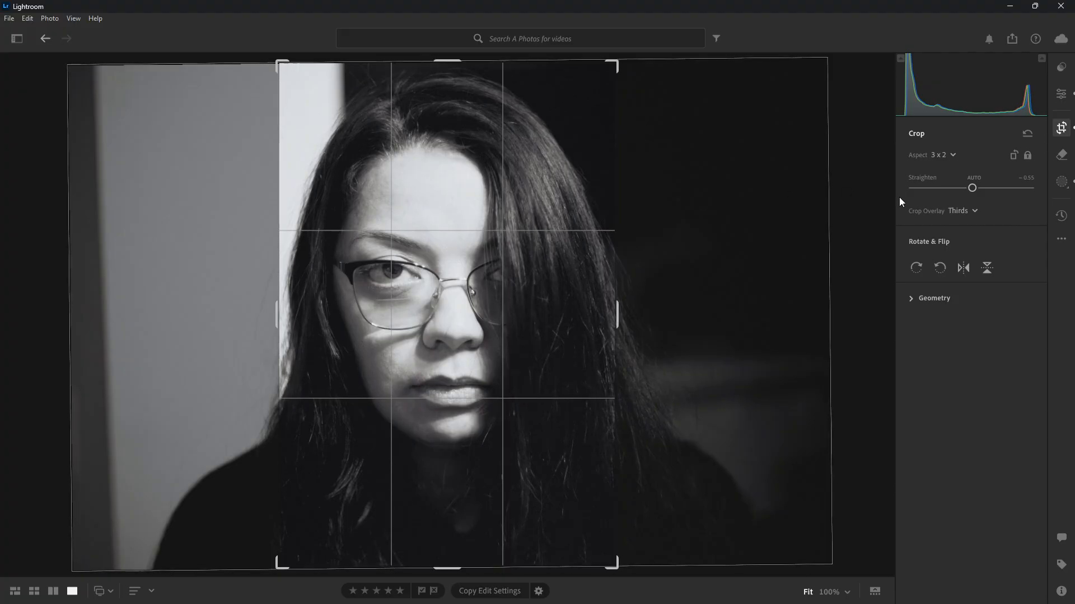
key("ctrl+z")
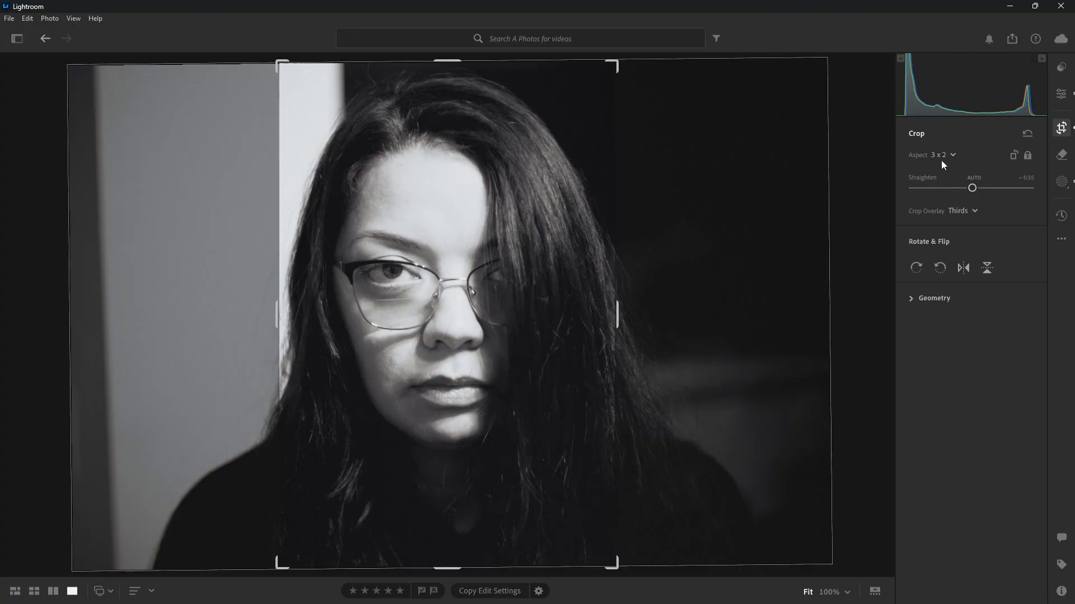
key("ctrl+z")
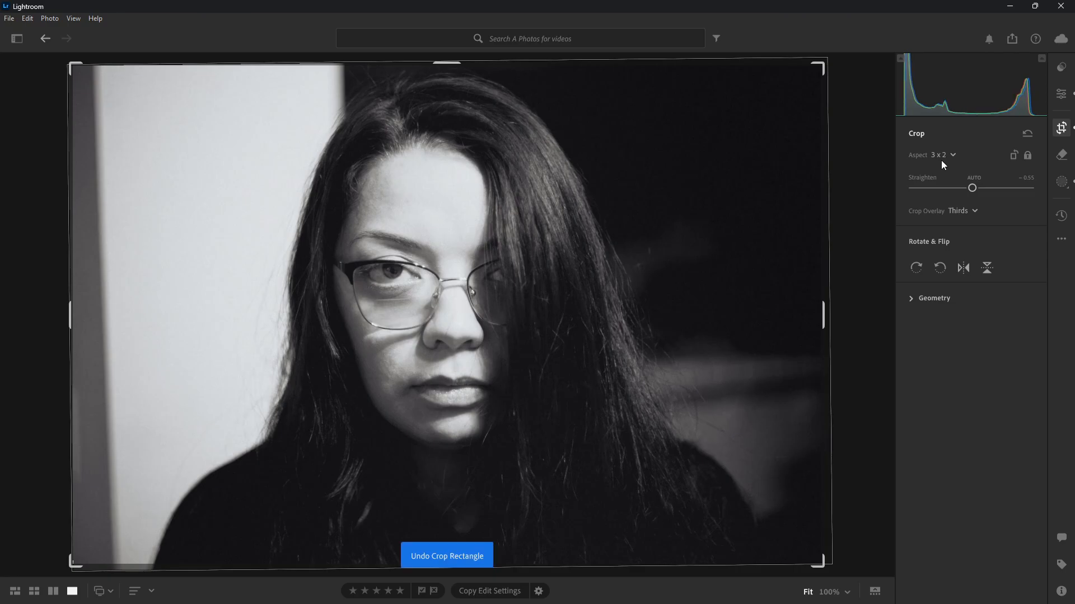
Try a 5 x 4 crop with the portrait repositioned inside the frame, and undo the crop changes
left_click(940, 157)
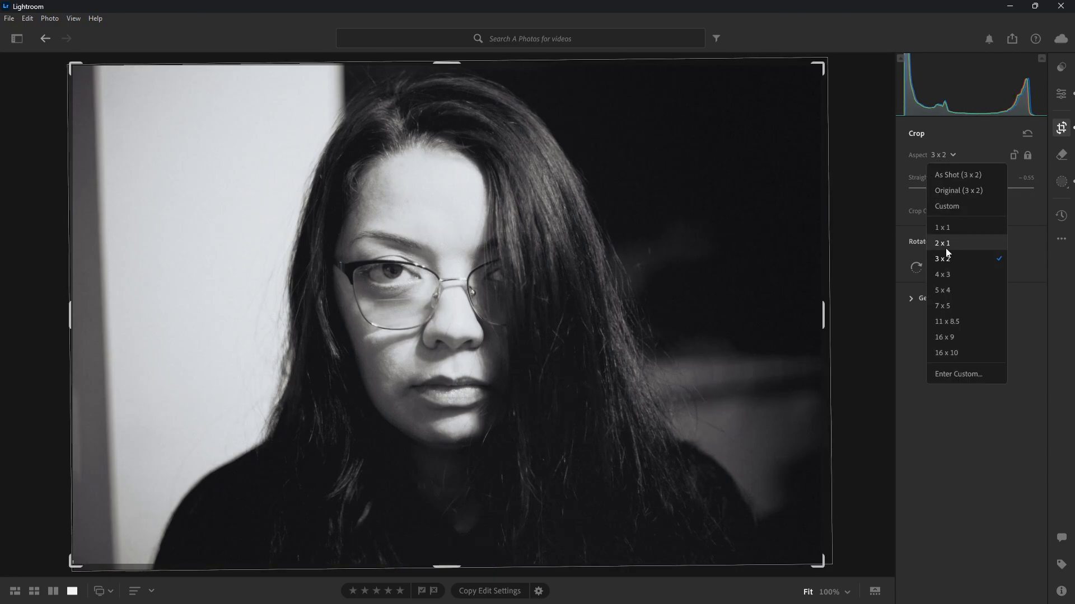
left_click(973, 292)
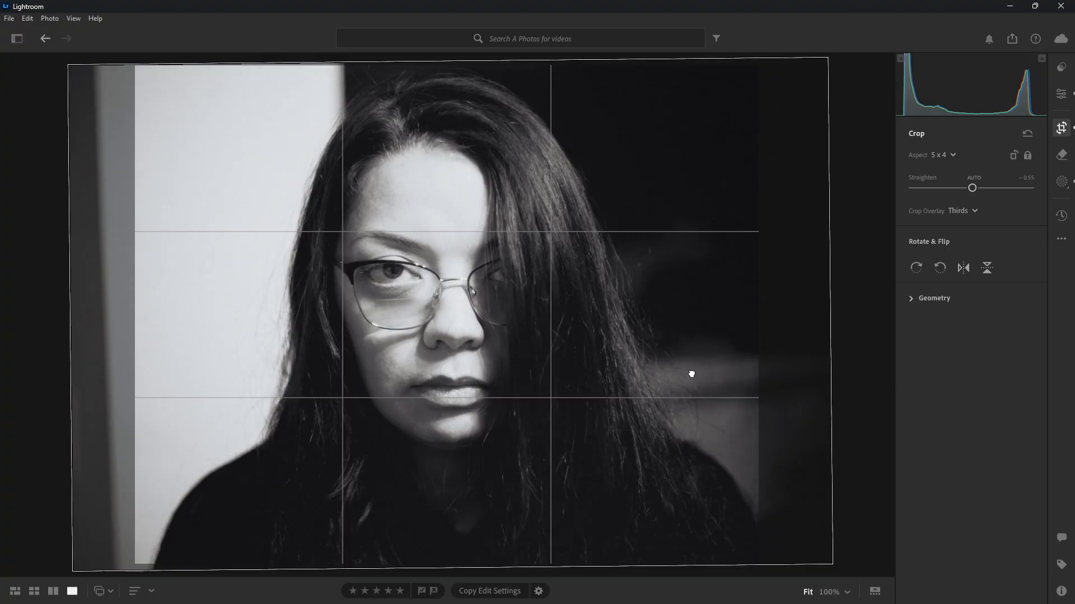
left_click_drag(691, 374, 706, 373)
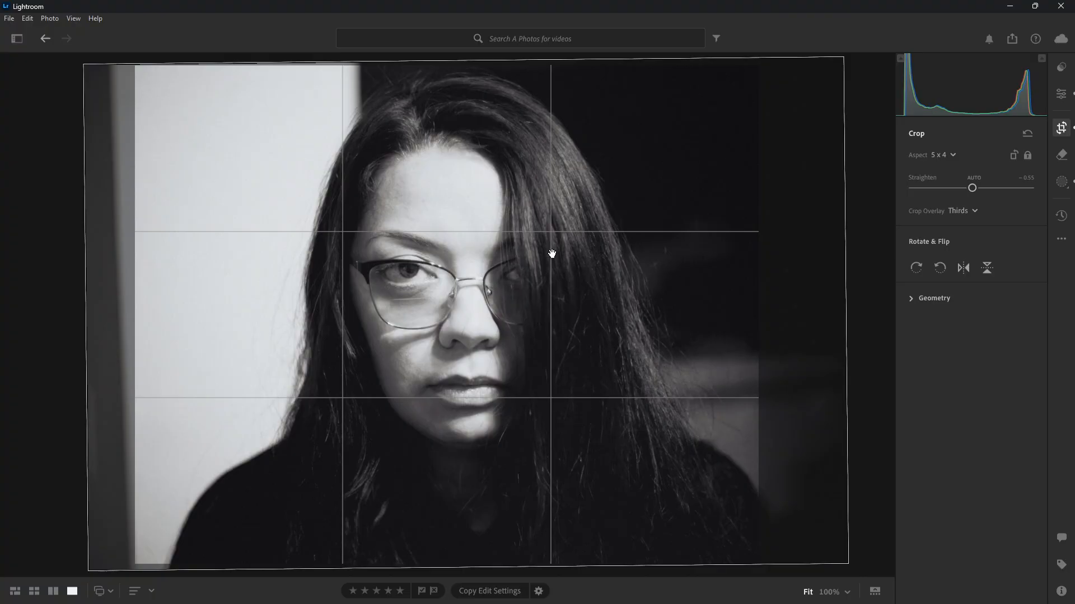
left_click_drag(551, 274, 532, 311)
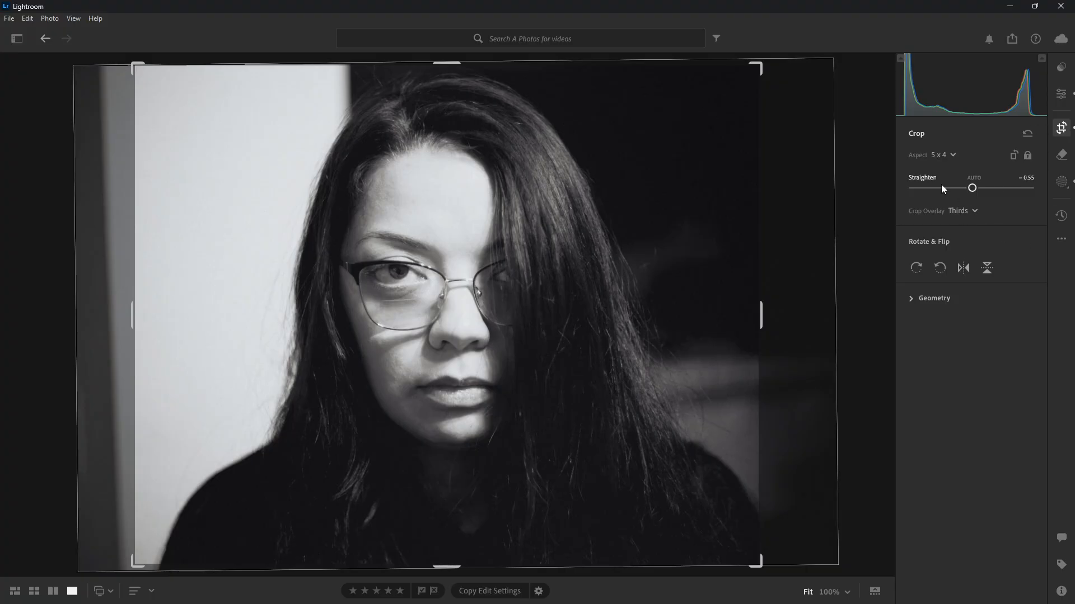
key("ctrl+z")
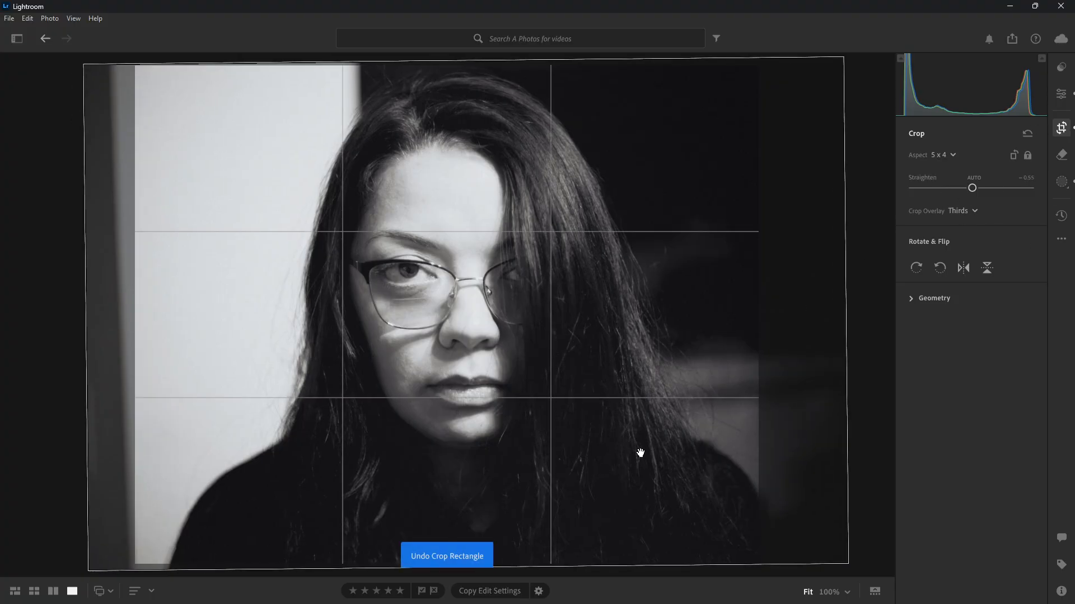
key("ctrl+z")
key("ctrl+z")
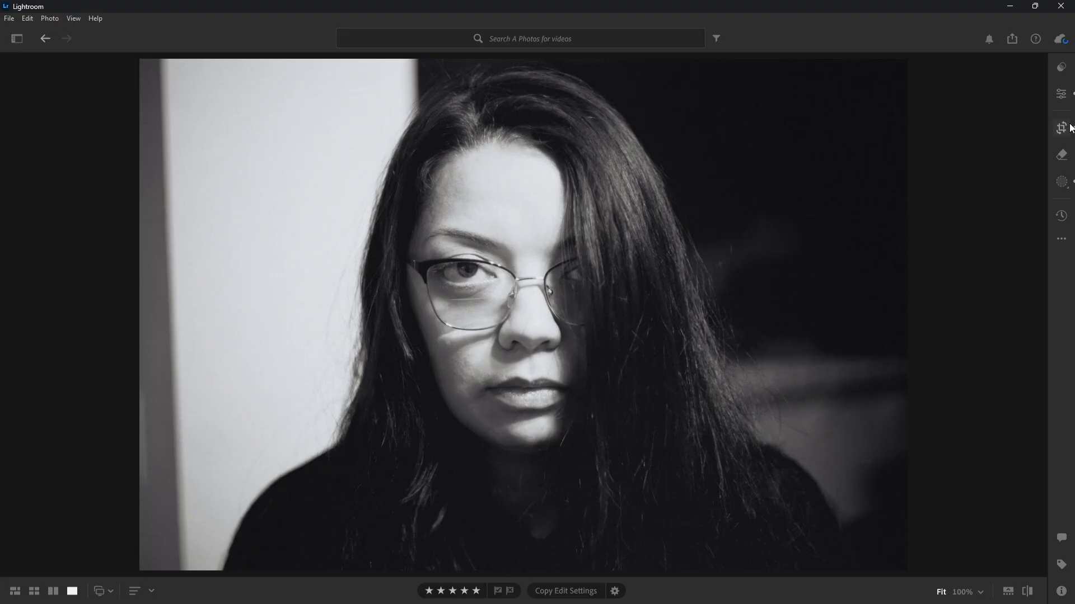
Add a new radial gradient mask as a tall ellipse over the hair beside the forehead
left_click(1063, 181)
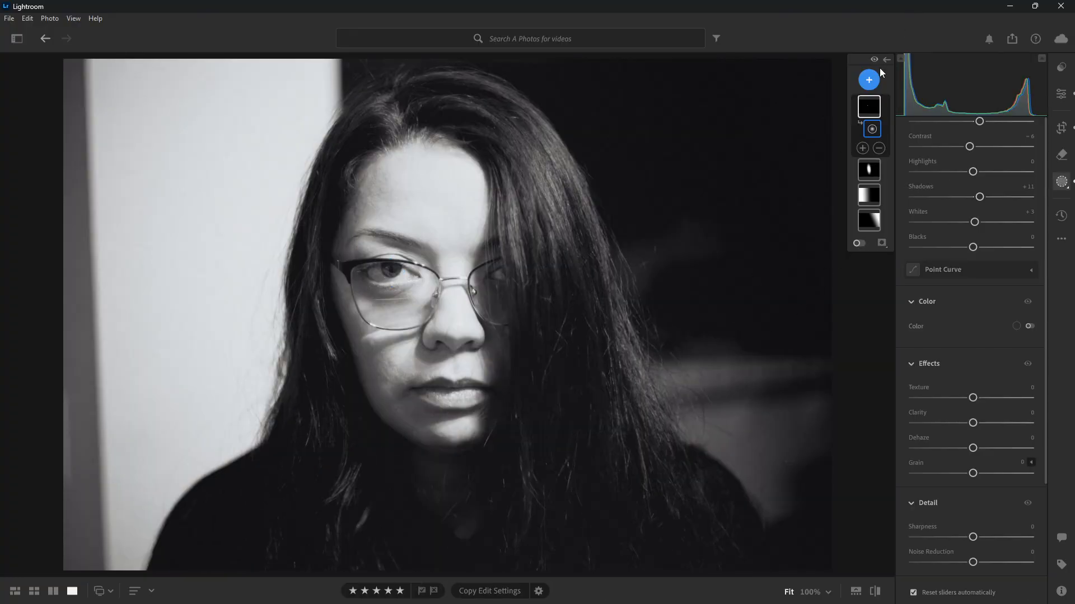
left_click(869, 79)
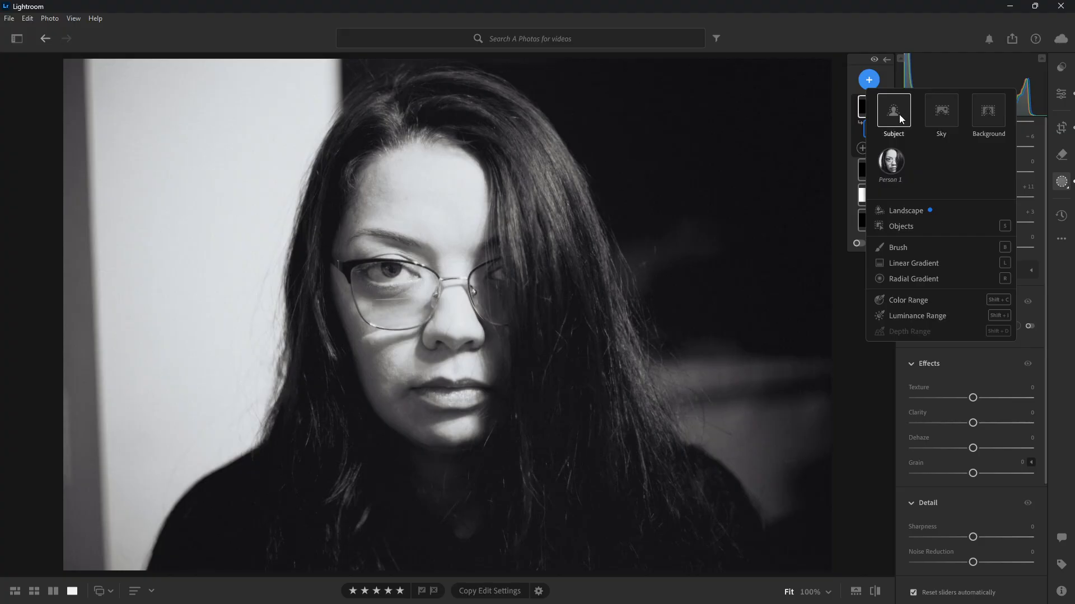
left_click(911, 278)
left_click_drag(551, 148, 484, 234)
left_click_drag(552, 243, 550, 264)
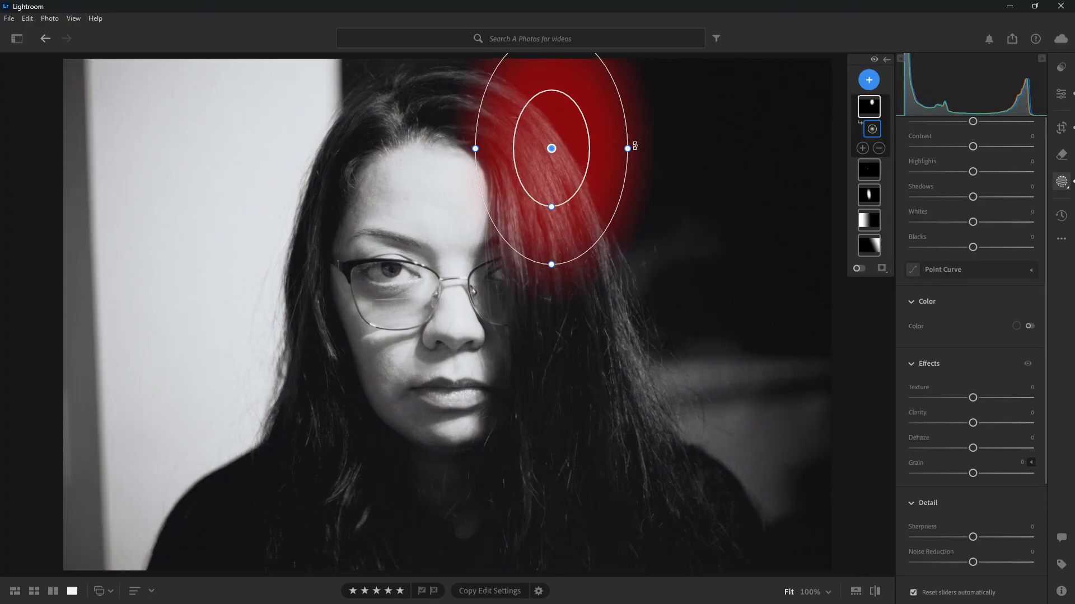
Rotate, shrink and reposition the new radial gradient so it follows the lit strands of hair beside the forehead
left_click_drag(634, 145, 613, 208)
left_click_drag(597, 81, 599, 147)
left_click_drag(559, 188, 547, 207)
mouse_move(497, 156)
left_mouse_down()
mouse_move(517, 180)
mouse_move(511, 171)
left_mouse_up()
left_click_drag(546, 208, 572, 205)
Set the hair mask's Exposure +0.16, Contrast +21, Highlights +13, Shadows -5, Whites +6 and Blacks -6, and close masking
scroll(1002, 209, "up", 3)
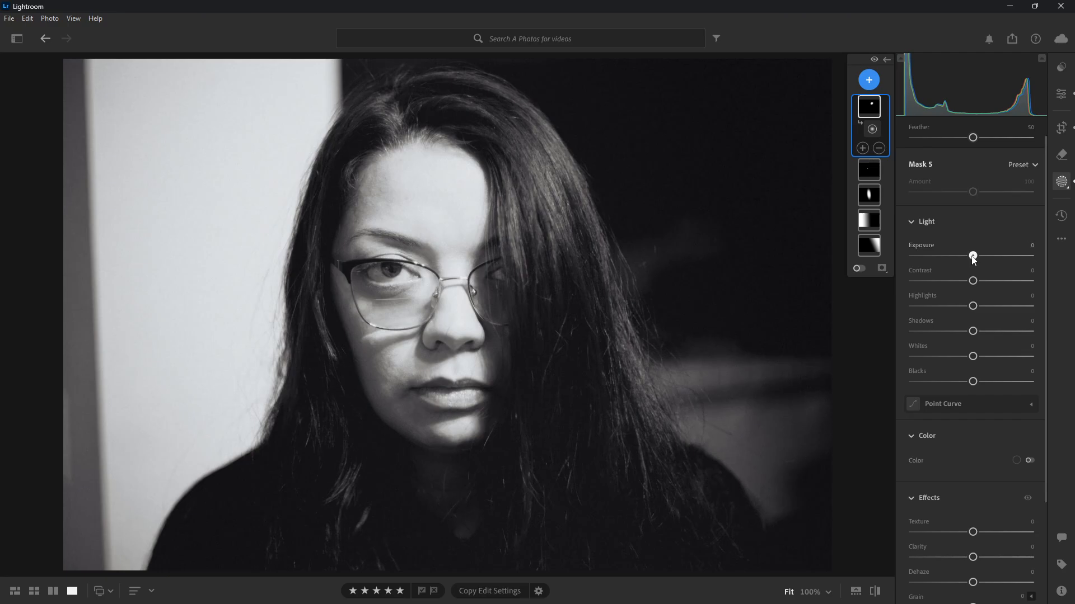
left_click_drag(972, 256, 967, 380)
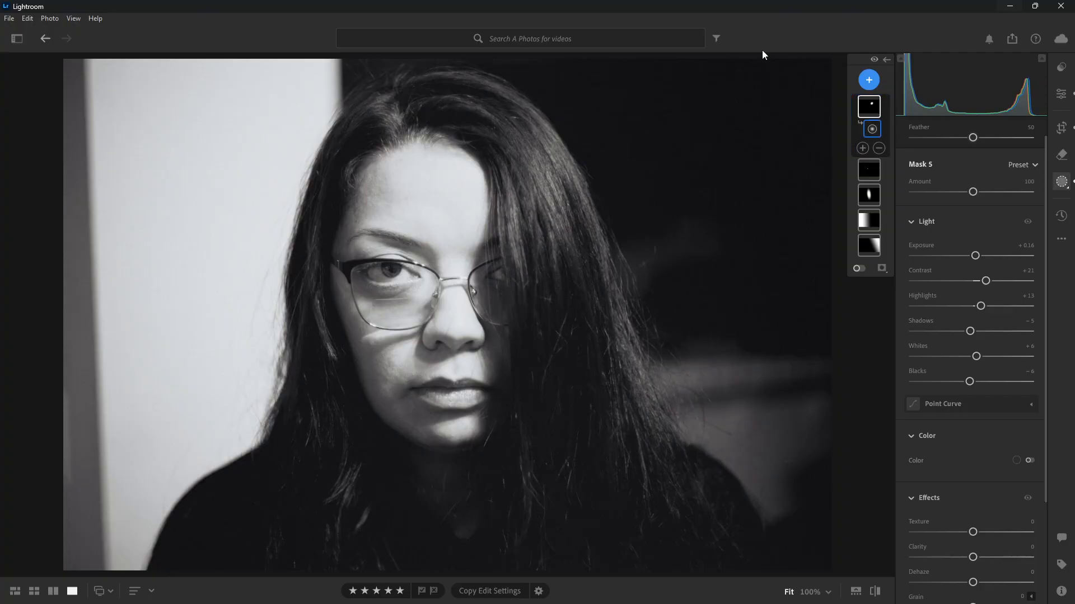
left_click(1062, 184)
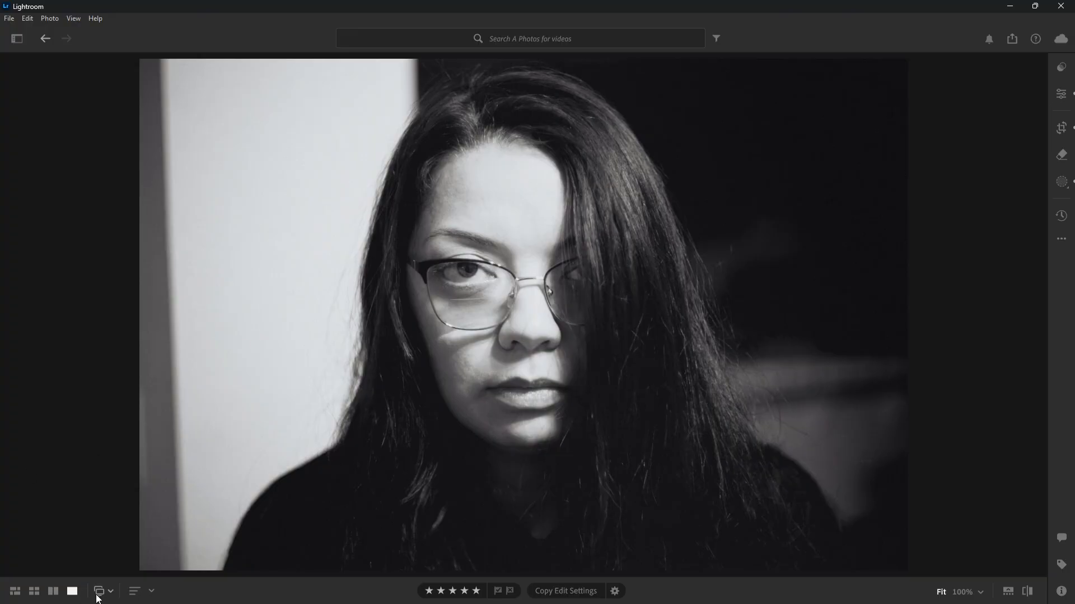
Return to the album's photo grid and open the five-star sunset photo 0Z4A7169
left_click(29, 594)
scroll(305, 431, "up", 2)
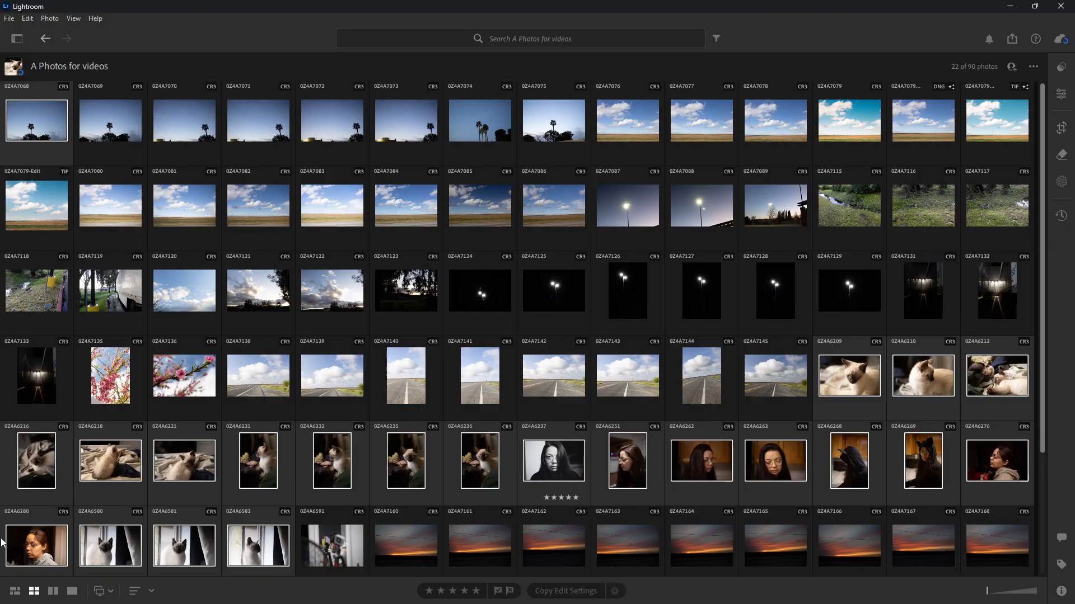
scroll(435, 453, "down", 3)
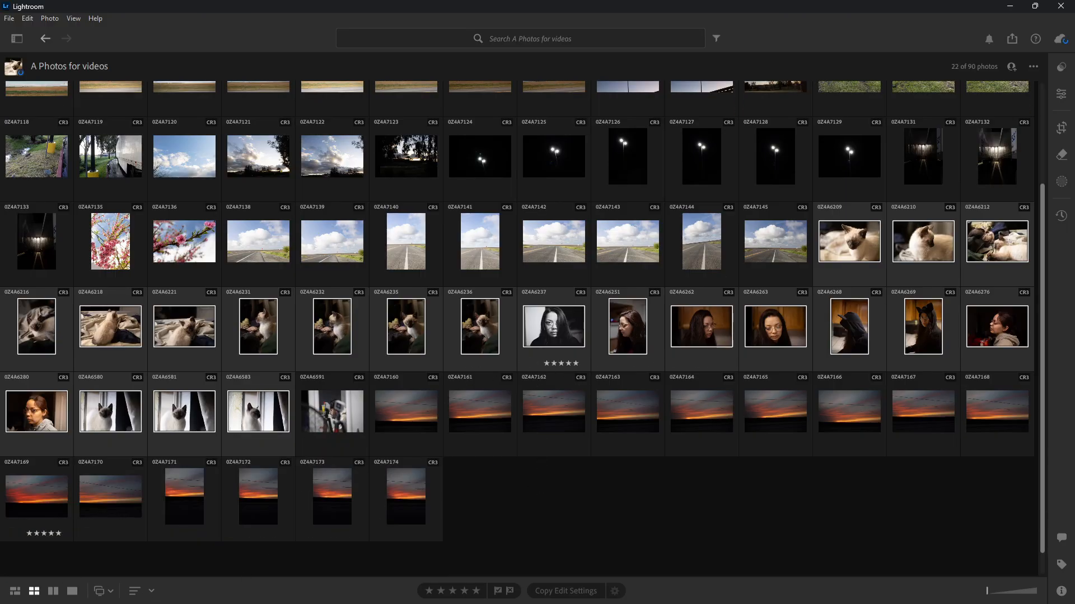
double_click(31, 499)
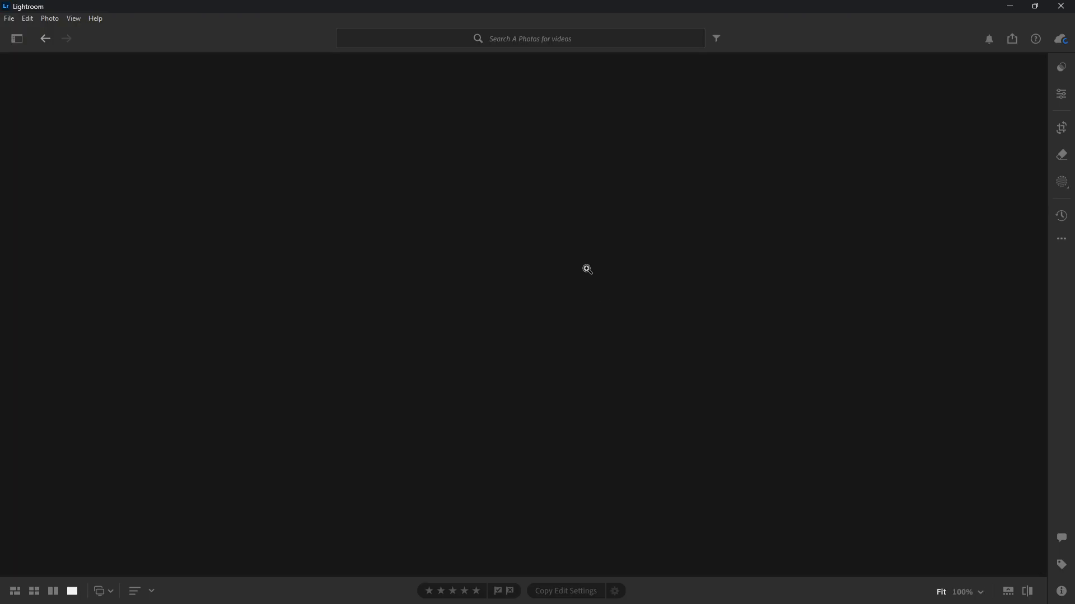